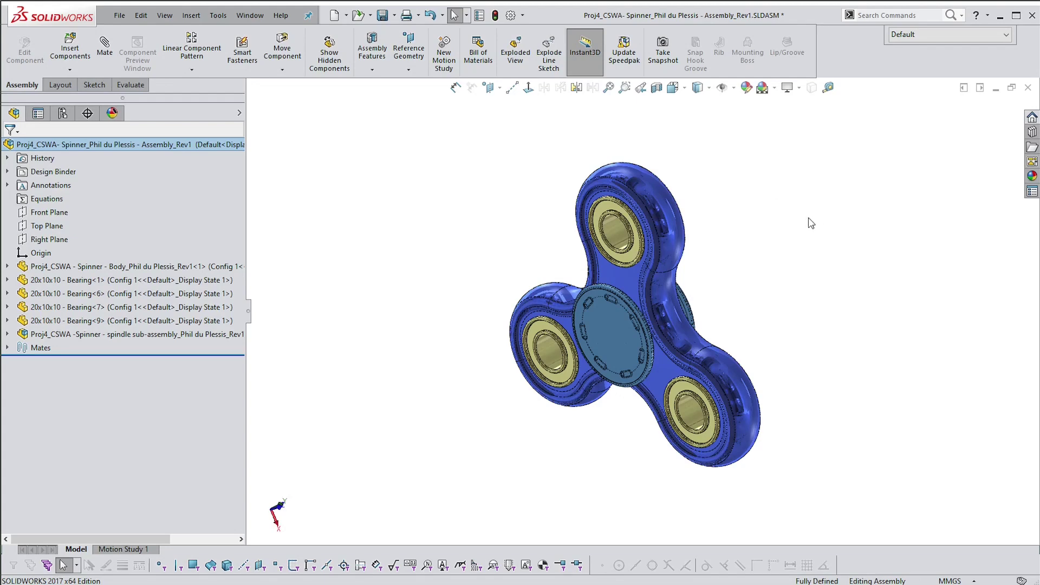
- Undo the last change, then select the Concentric11 mate in the Mates folder
key(ctrl+z)
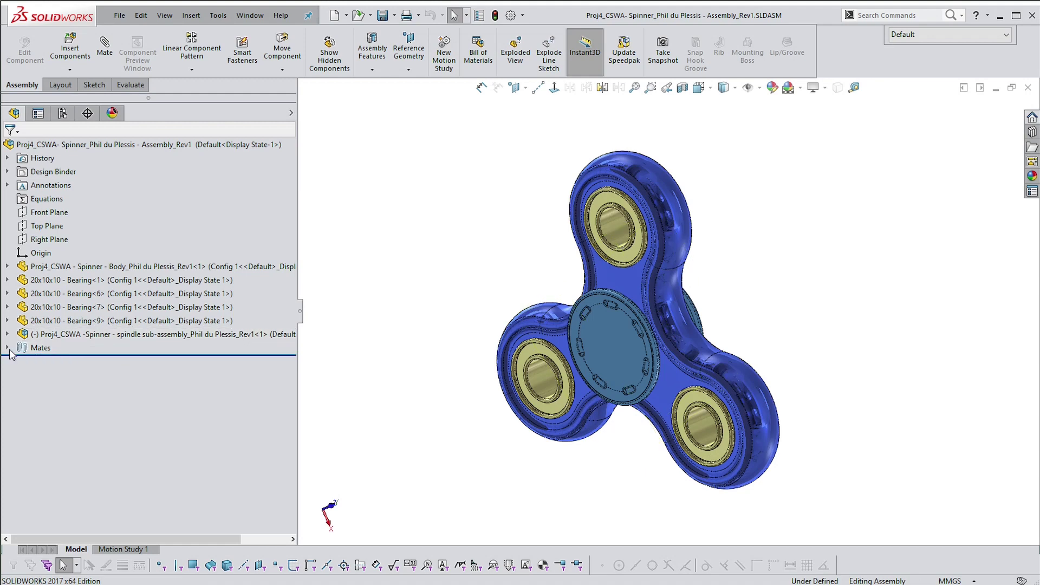
click(8, 349)
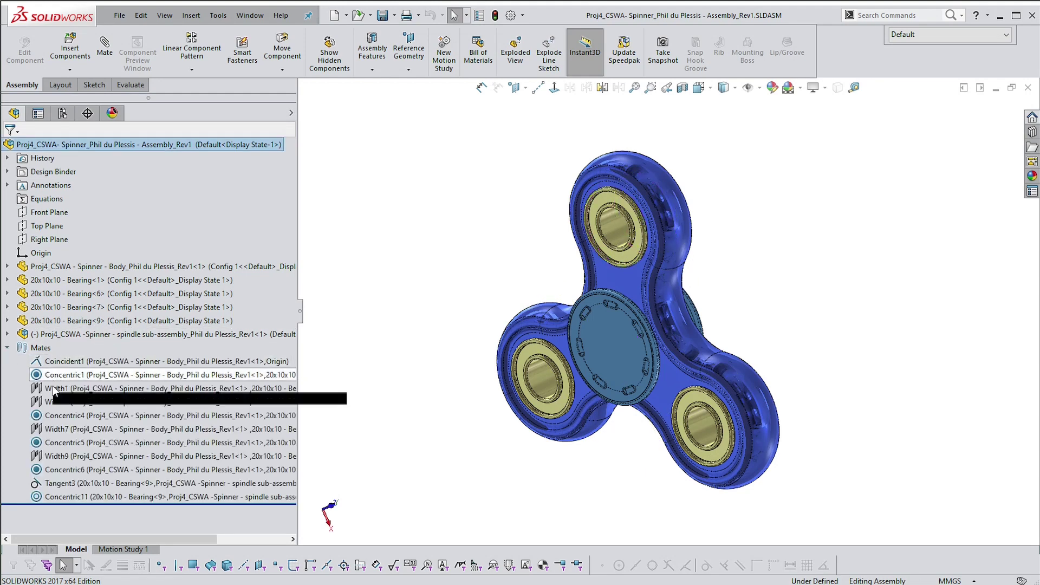
mouse_move(38, 501)
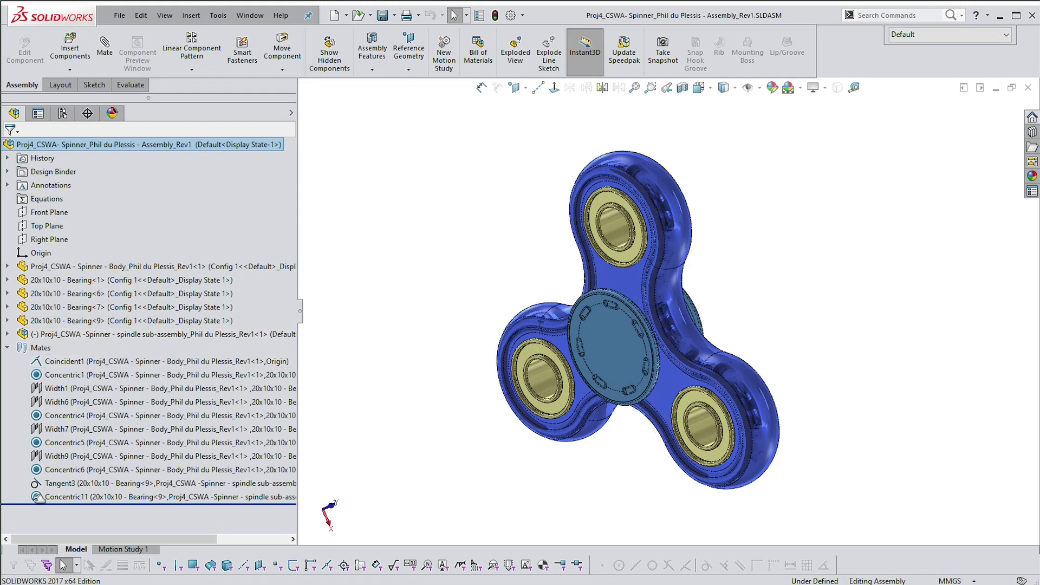
click(62, 496)
- Edit Concentric11 to lock rotation, confirm it, and close the mate editor
click(47, 440)
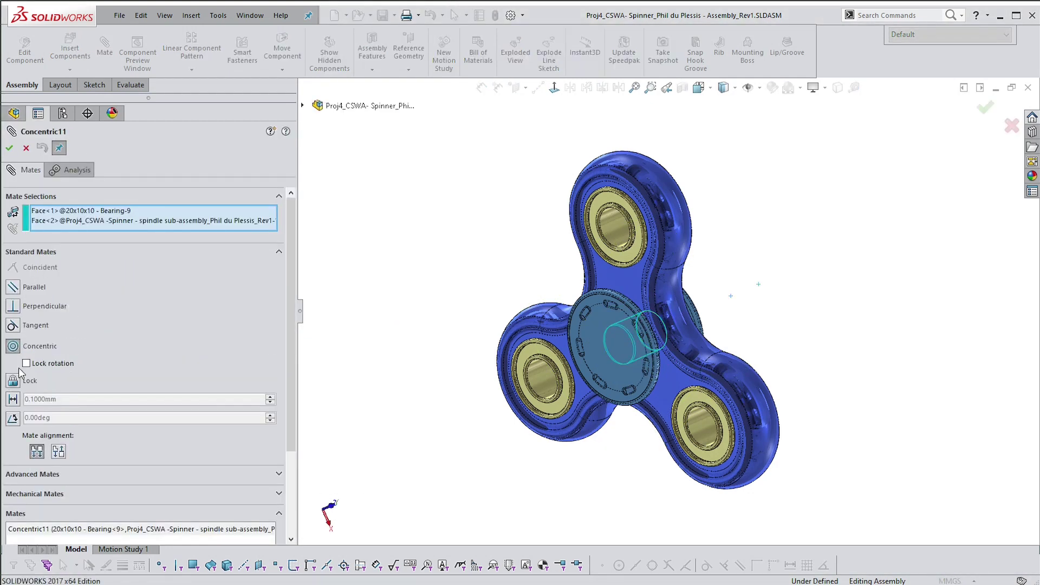
click(26, 364)
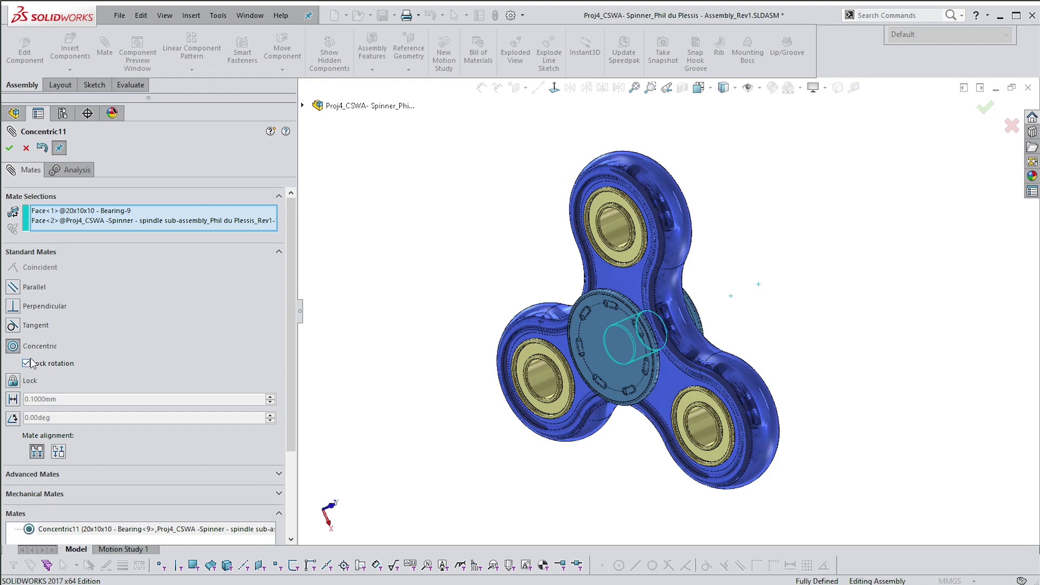
click(9, 148)
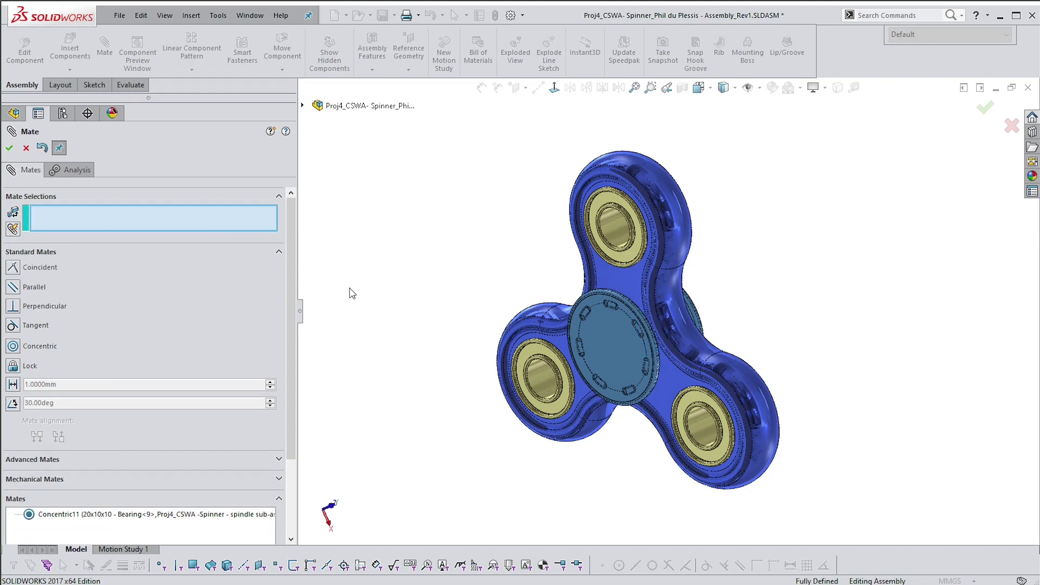
click(10, 148)
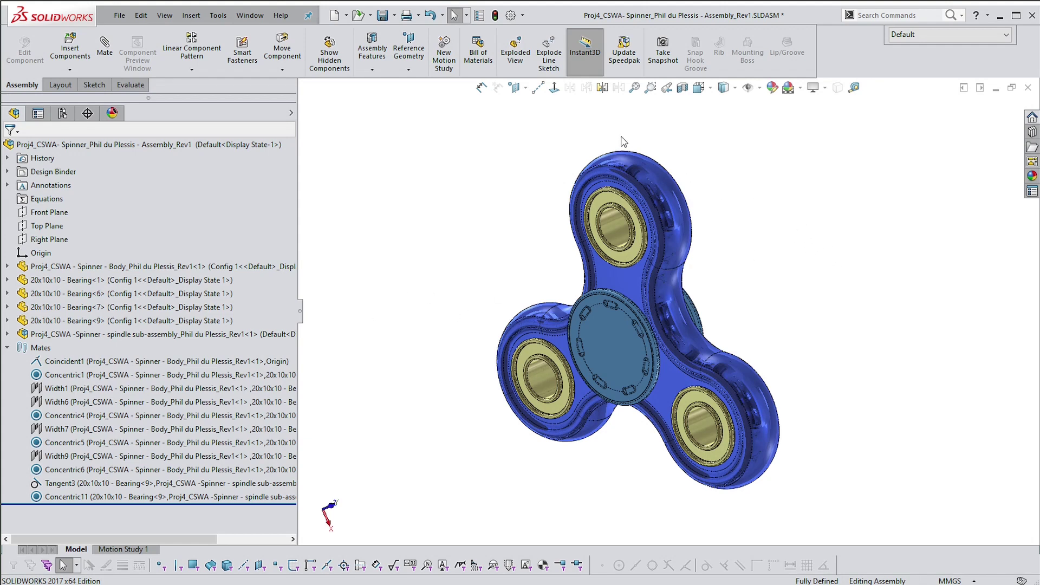
- Explode the spinner with ExplView1 in the ConfigurationManager, then collapse it again
click(63, 113)
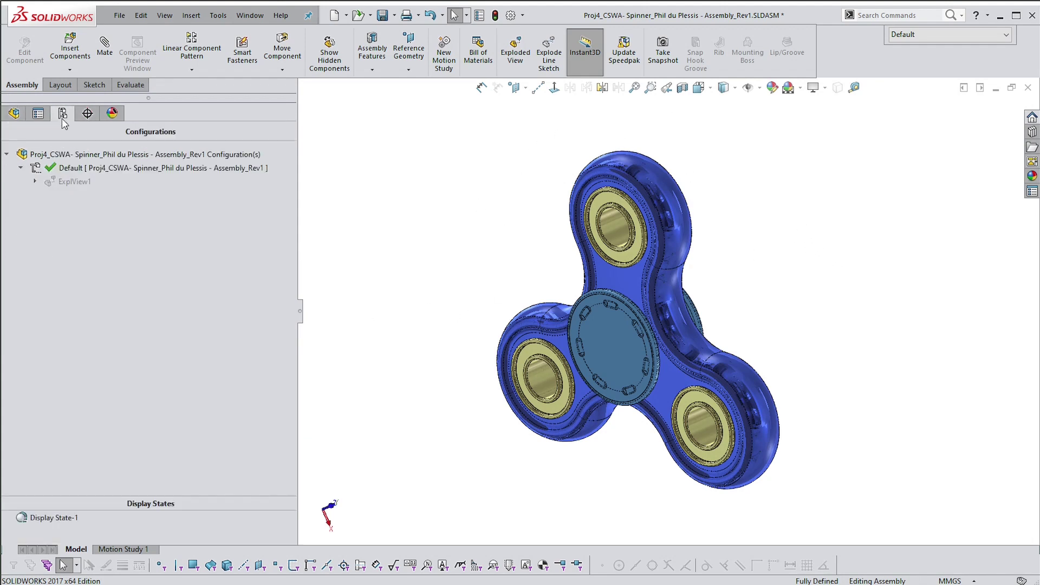
double_click(65, 181)
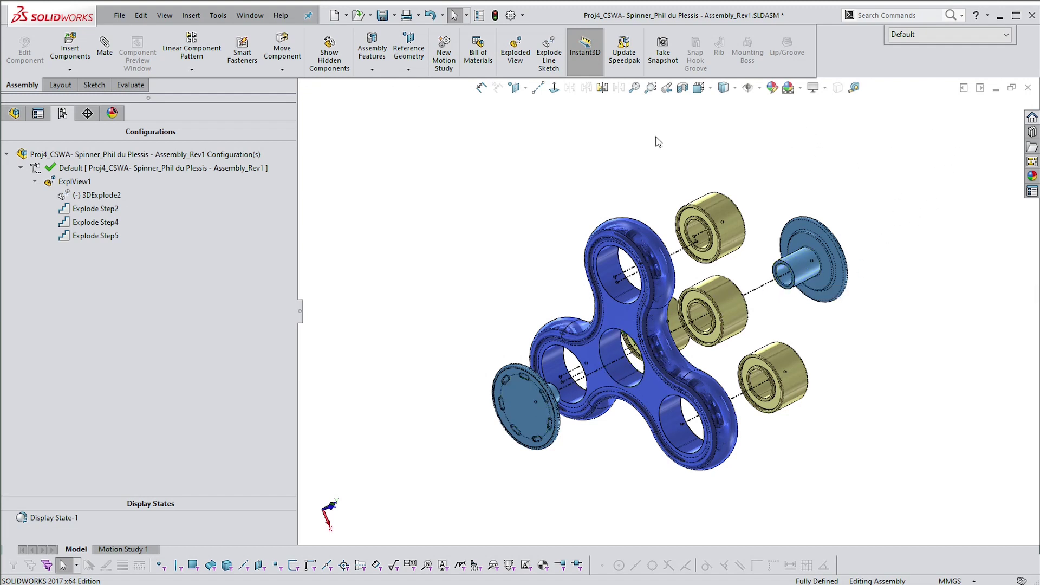
double_click(70, 181)
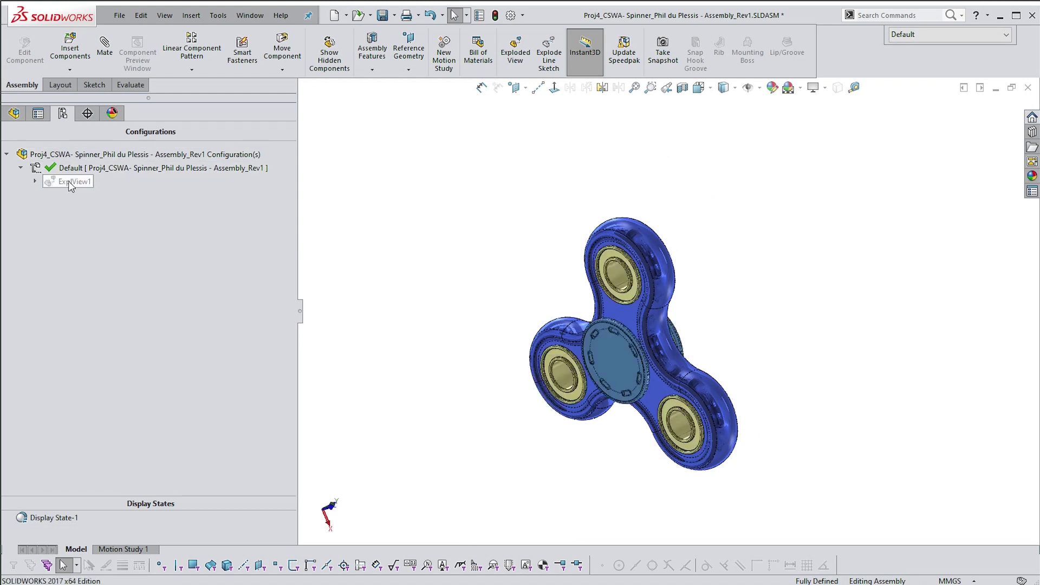
- Make a drawing from the assembly using the A2 - UJ (SW17) template
click(119, 15)
click(154, 101)
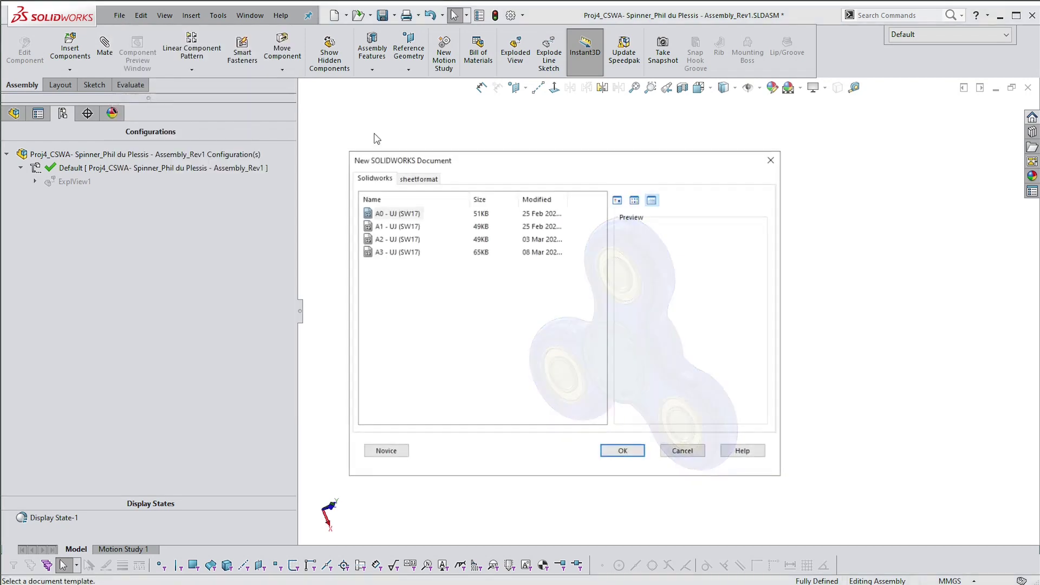
click(371, 240)
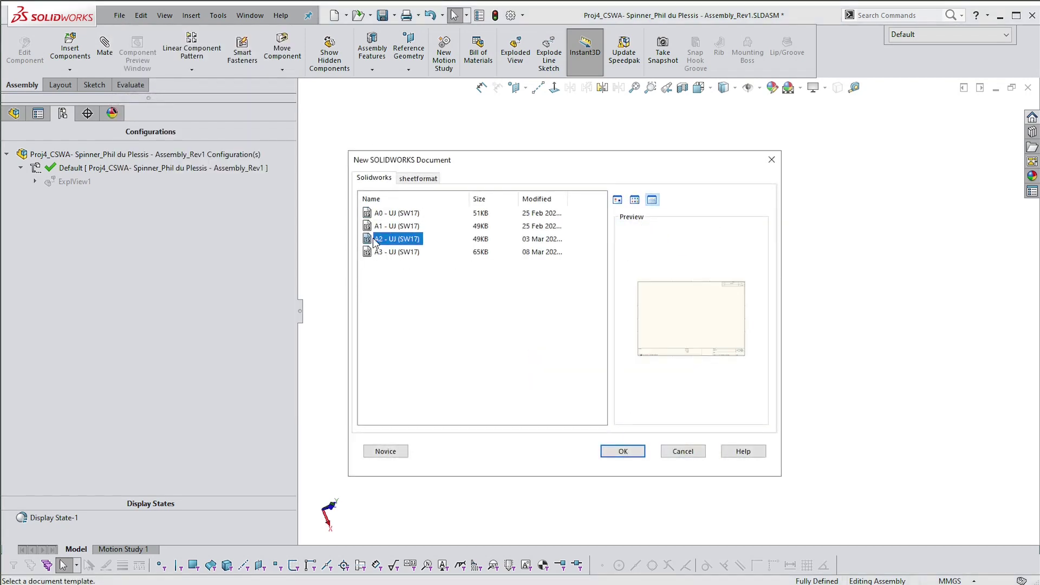
click(623, 452)
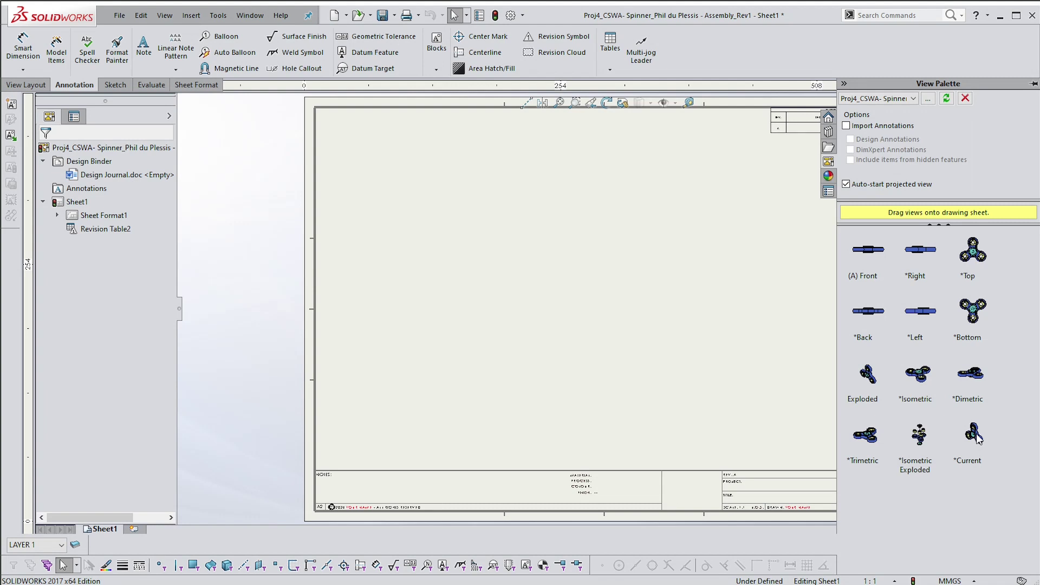
- Place the *Current view on the sheet, shown in its exploded state
mouse_move(978, 438)
mouse_down()
mouse_move(881, 453)
mouse_move(649, 291)
mouse_move(605, 287)
mouse_move(621, 306)
mouse_up()
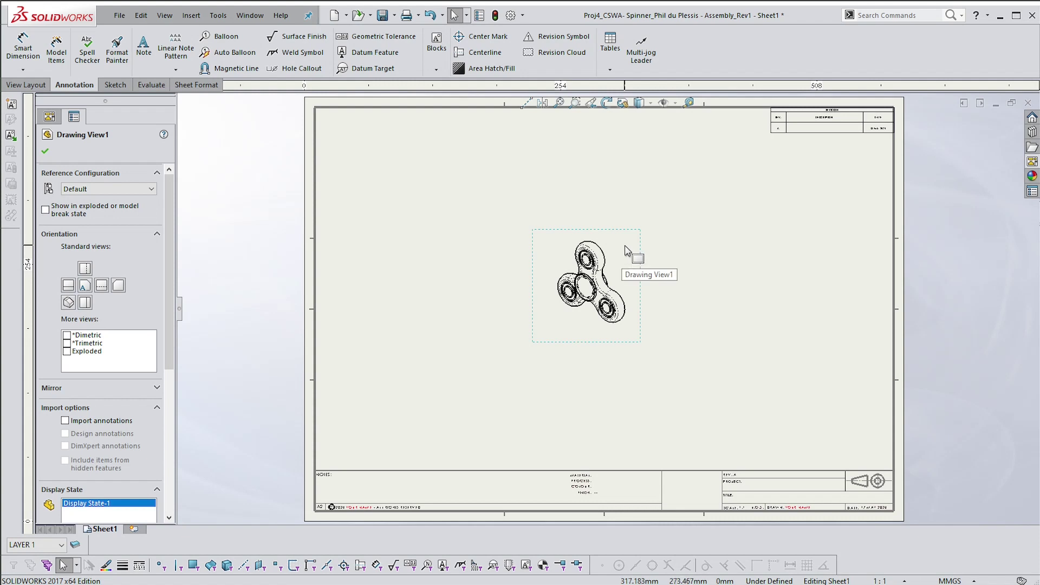
click(46, 210)
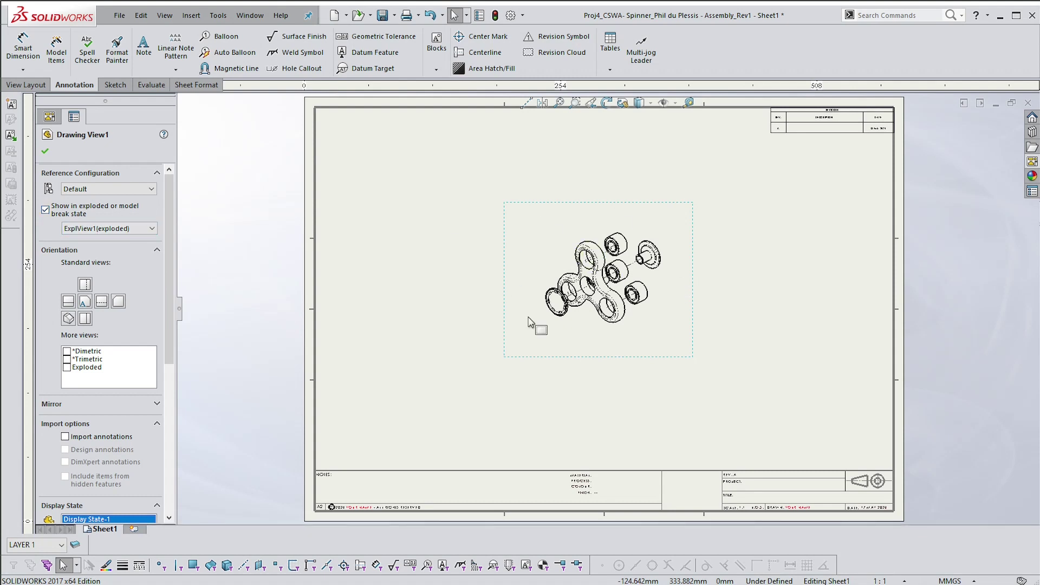
drag(167, 320, 336, 319)
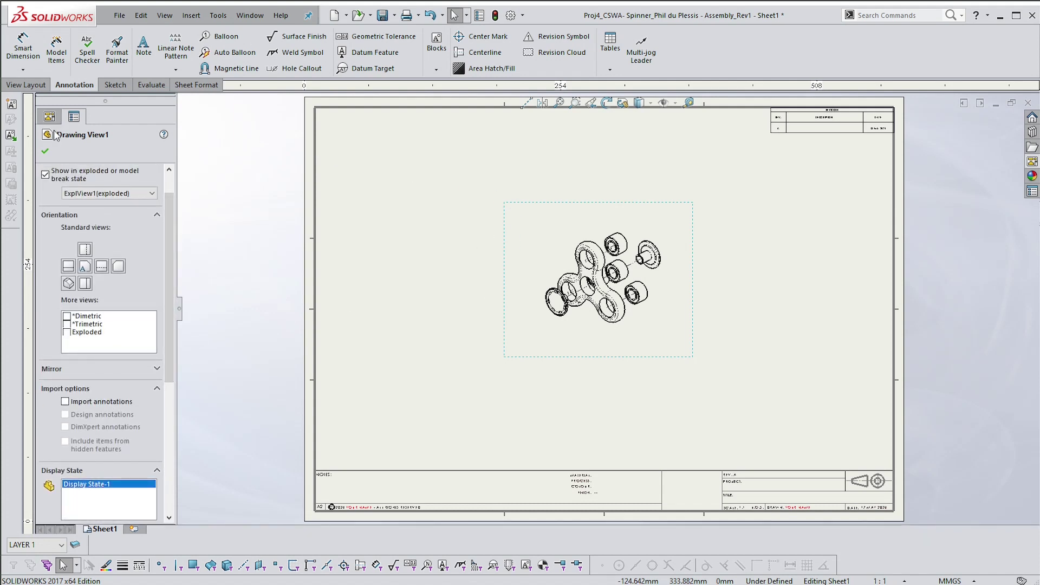
click(45, 151)
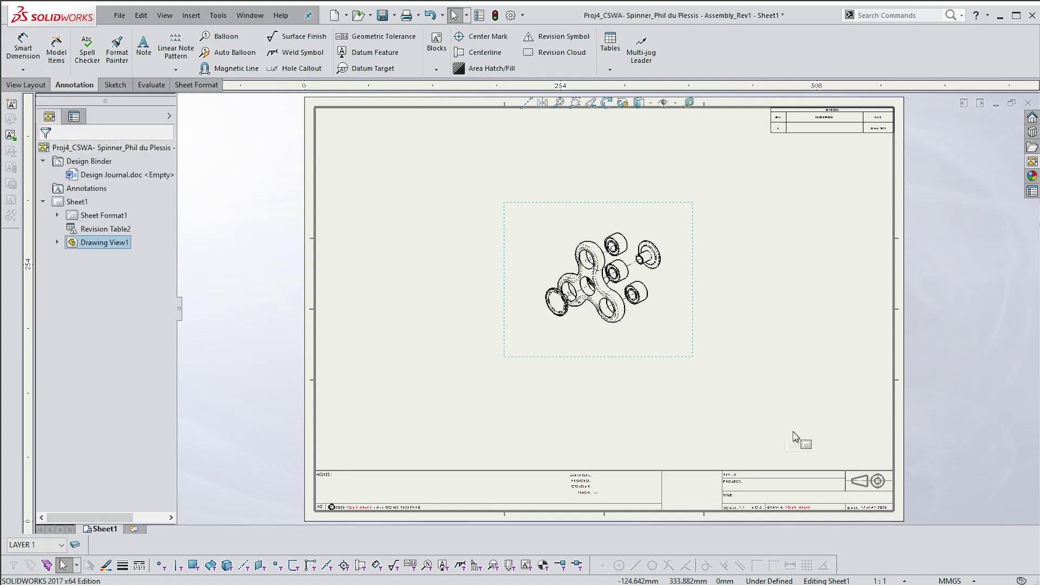
- Set the sheet scale to 2:1 and move the exploded view into place
click(876, 581)
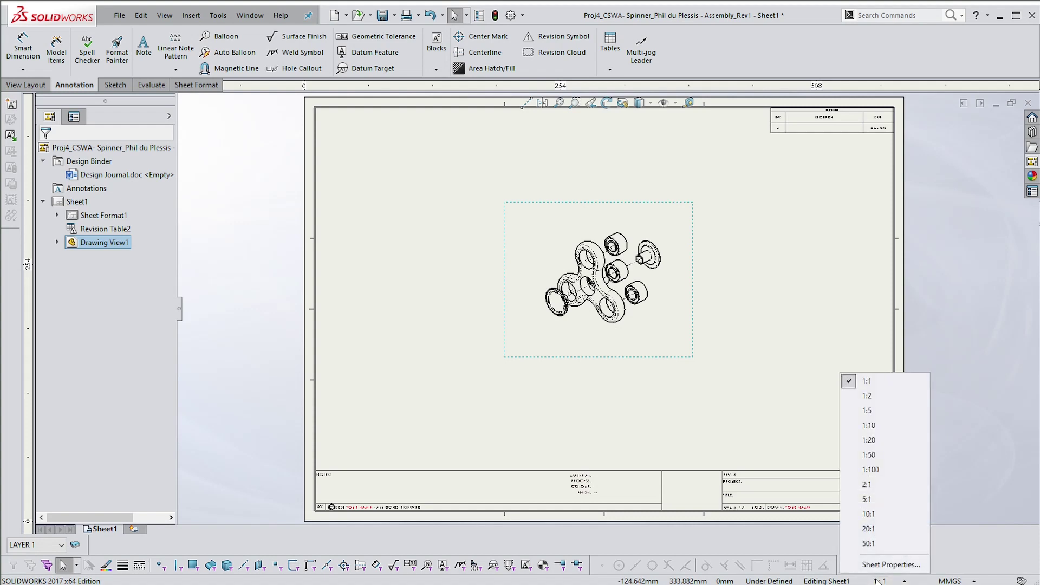
click(868, 485)
mouse_move(792, 282)
mouse_down()
mouse_move(783, 299)
mouse_move(726, 318)
mouse_up()
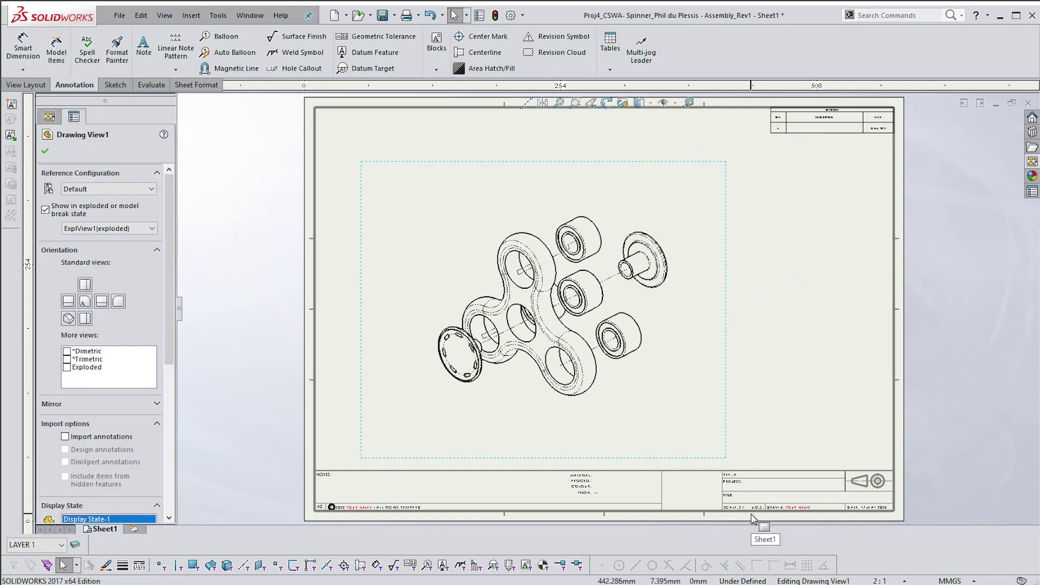
scroll(750, 515, down, 3)
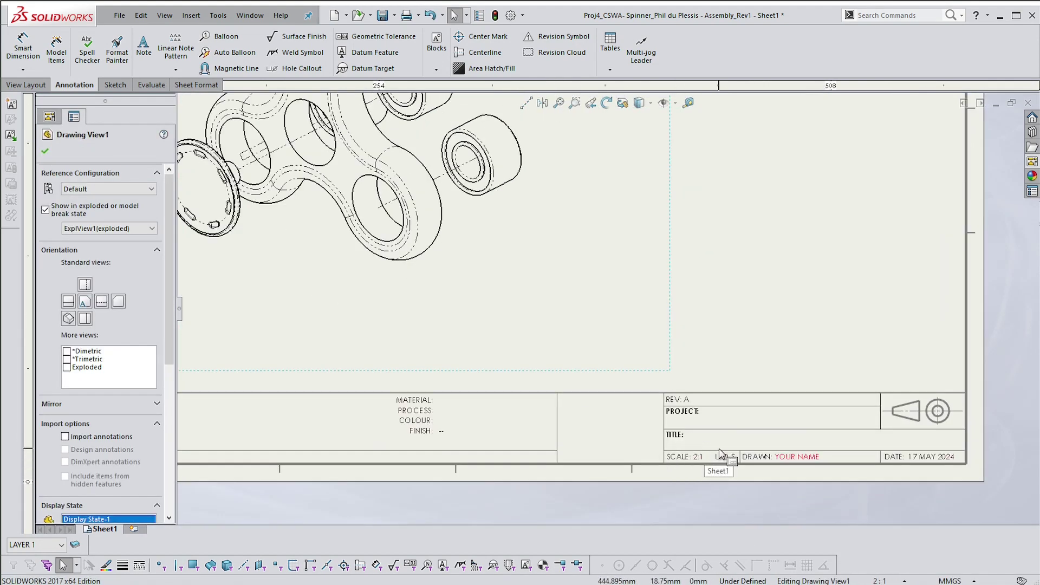
scroll(721, 454, up, 3)
scroll(685, 255, up, 3)
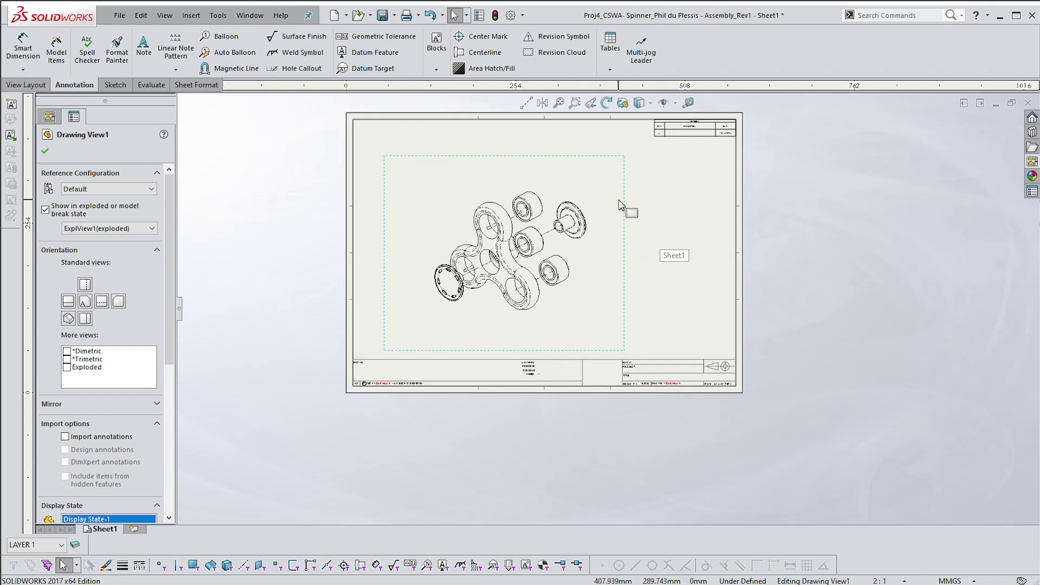
scroll(621, 205, down, 3)
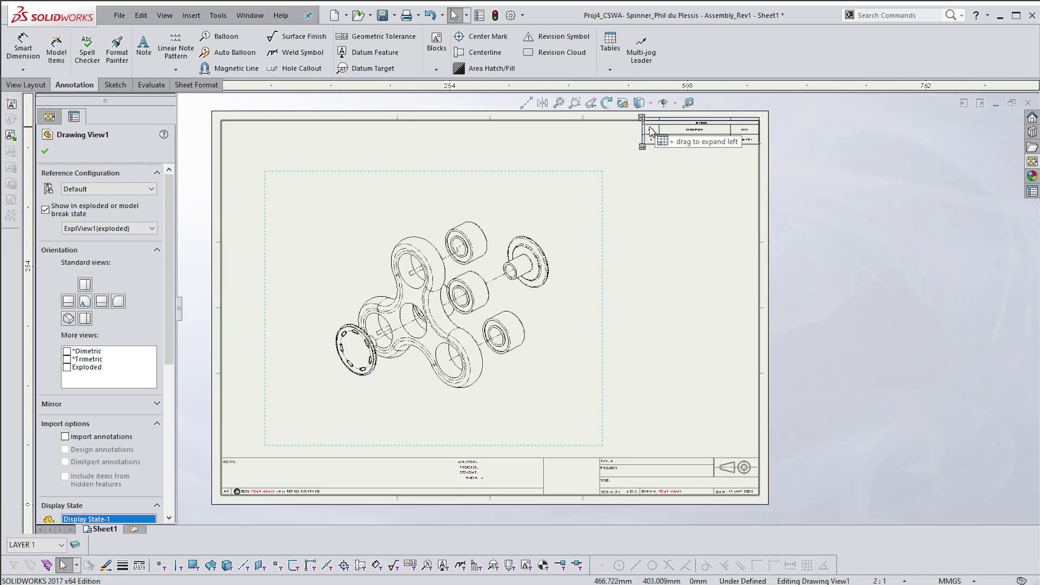
- Select the revision table at the sheet's top right and delete it
drag(643, 125, 648, 170)
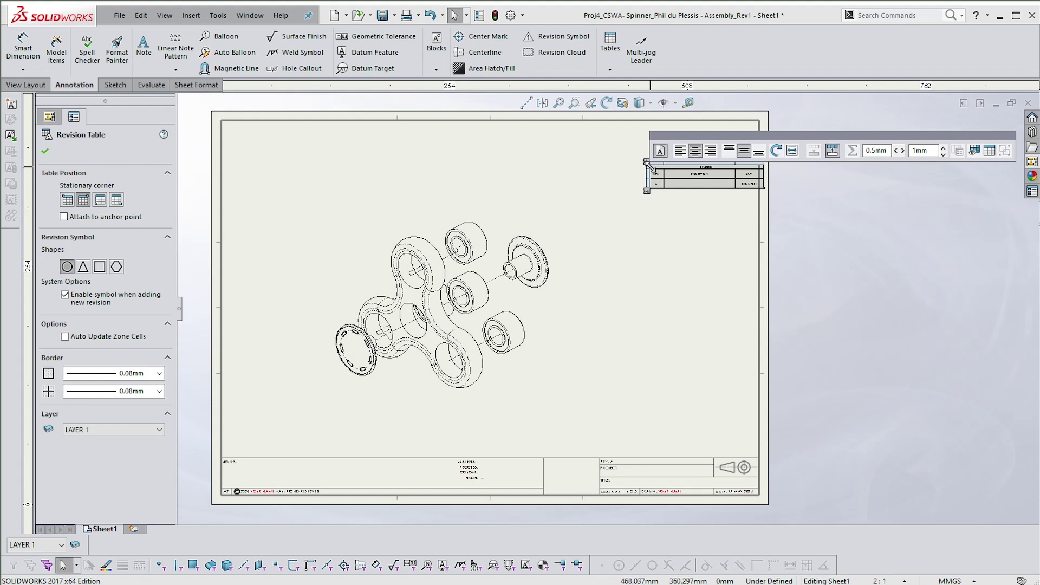
key(ctrl+z)
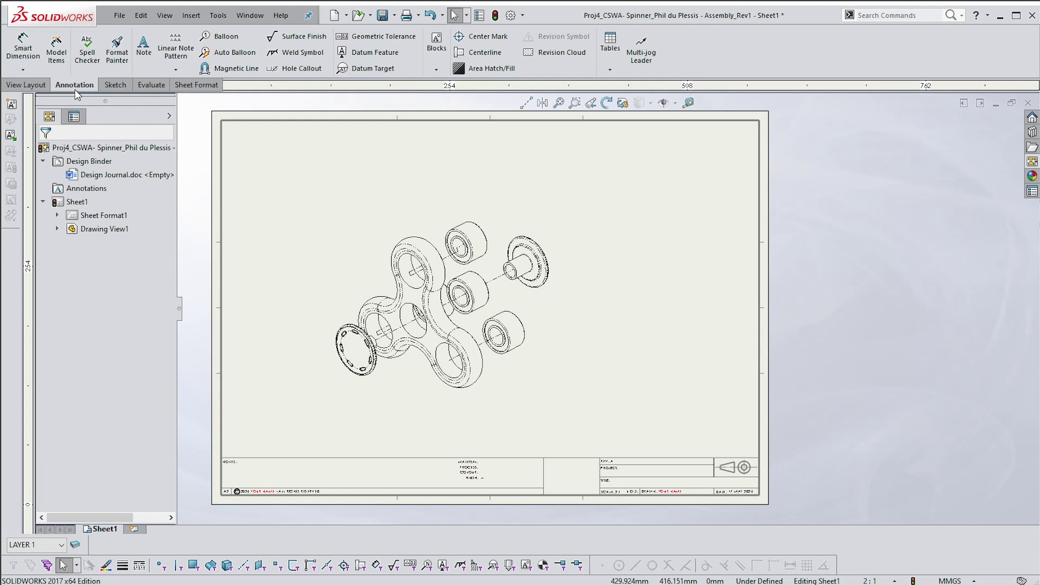
- Insert a top-level-only bill of materials for the exploded view, snapped to the border's top-right corner
click(610, 43)
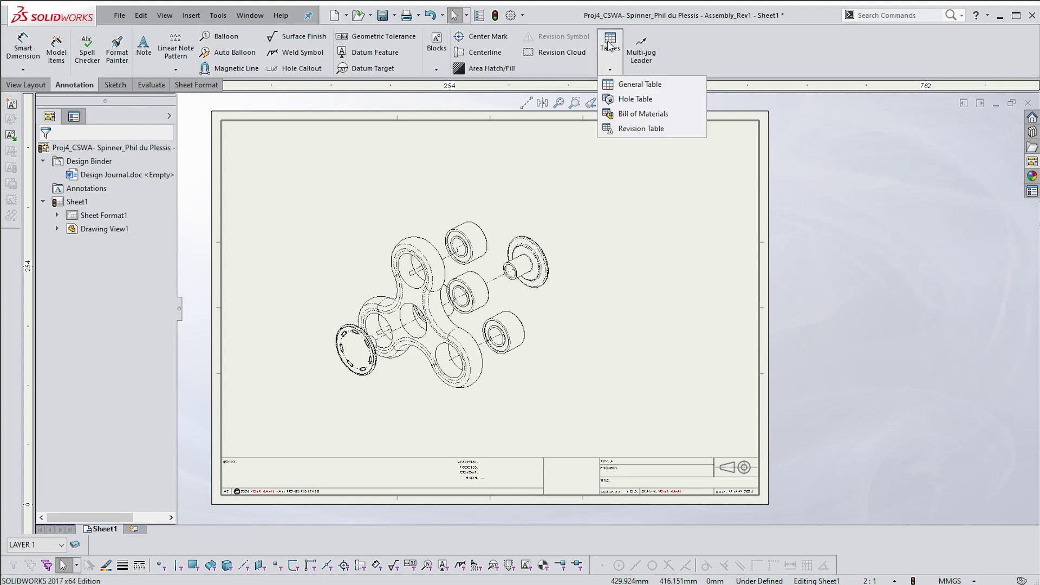
click(623, 115)
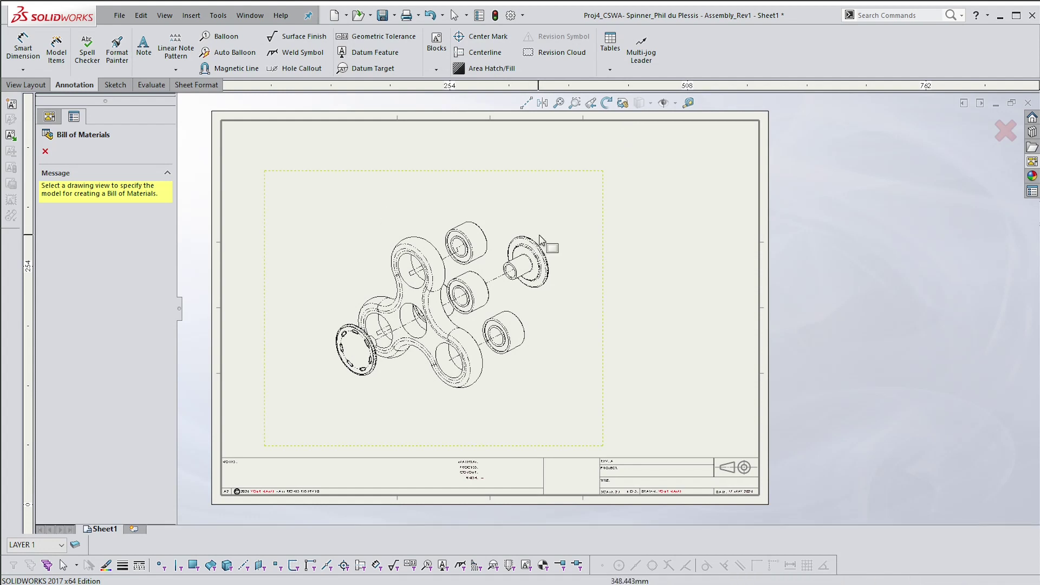
click(603, 232)
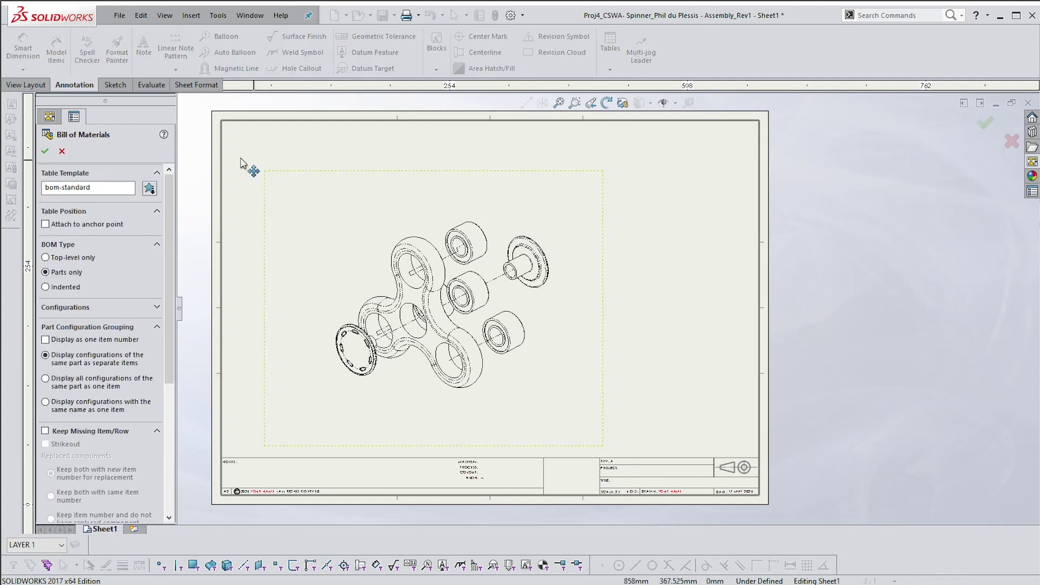
click(48, 259)
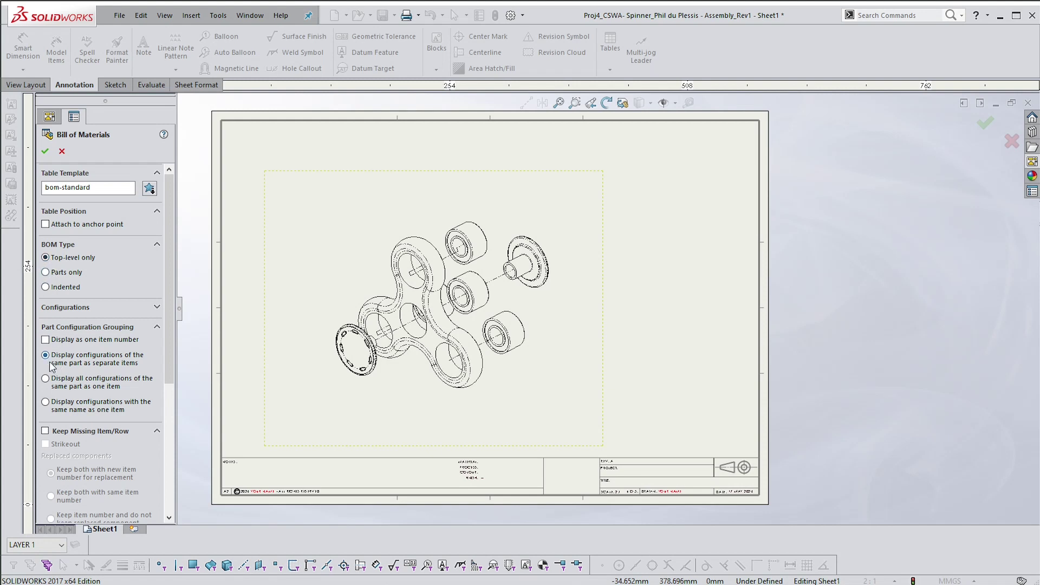
drag(172, 369, 162, 512)
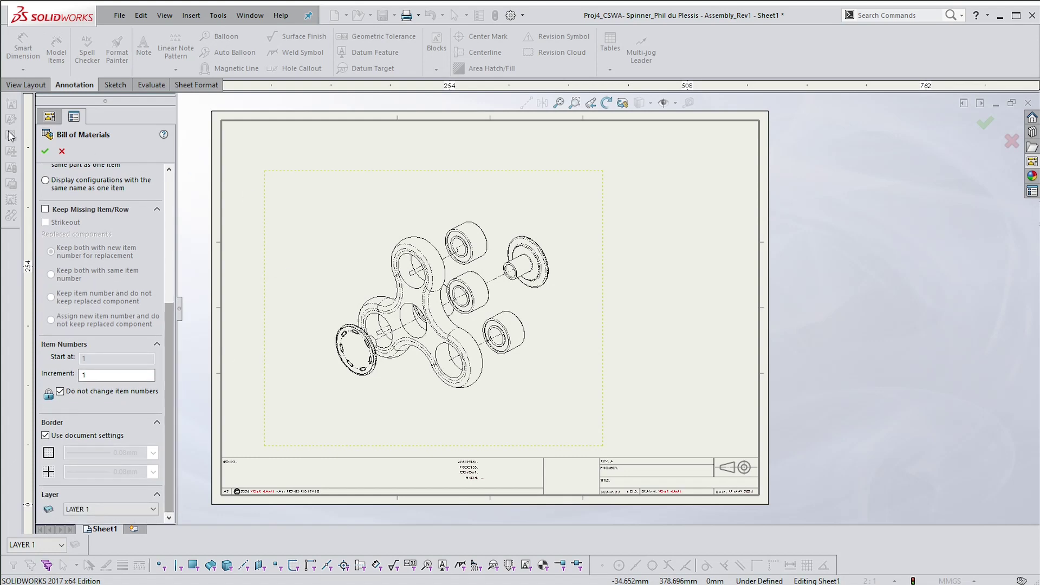
click(45, 153)
click(601, 154)
scroll(598, 149, down, 2)
drag(596, 147, 592, 143)
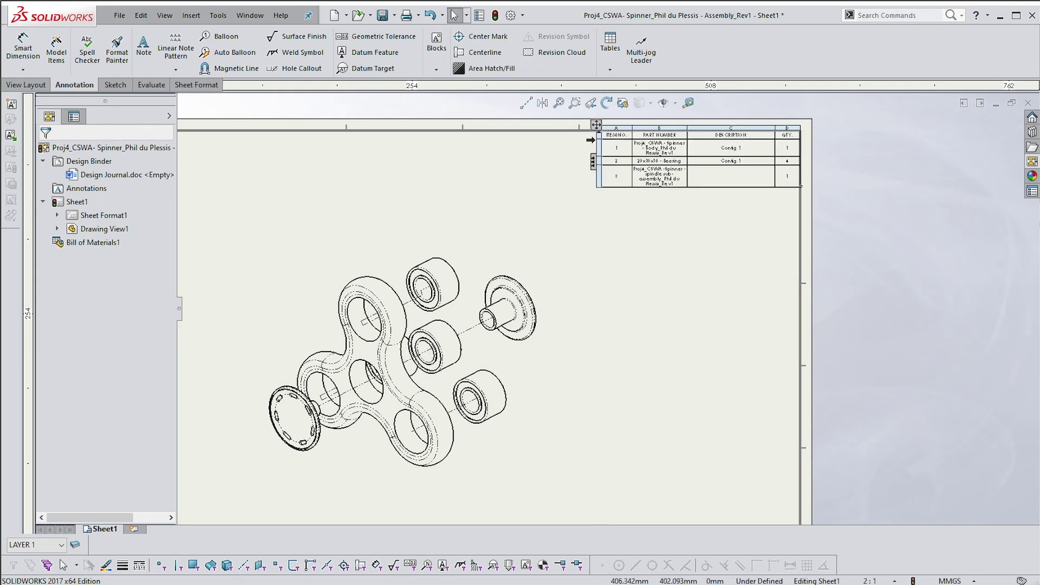
- Inspect the sheet, picking and then clearing the spindle's circular edge in the view
scroll(677, 152, down, 2)
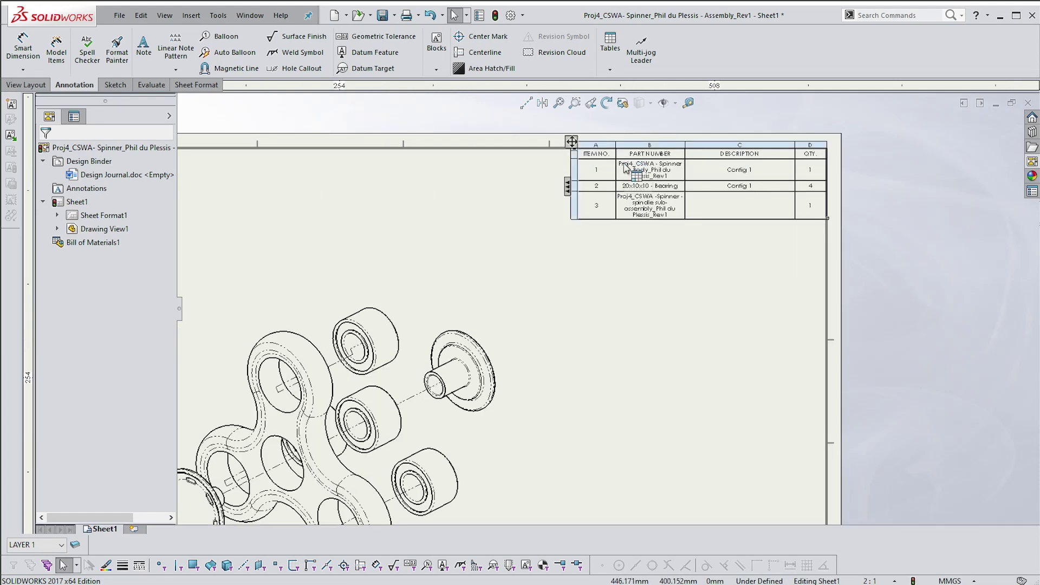
scroll(626, 167, down, 1)
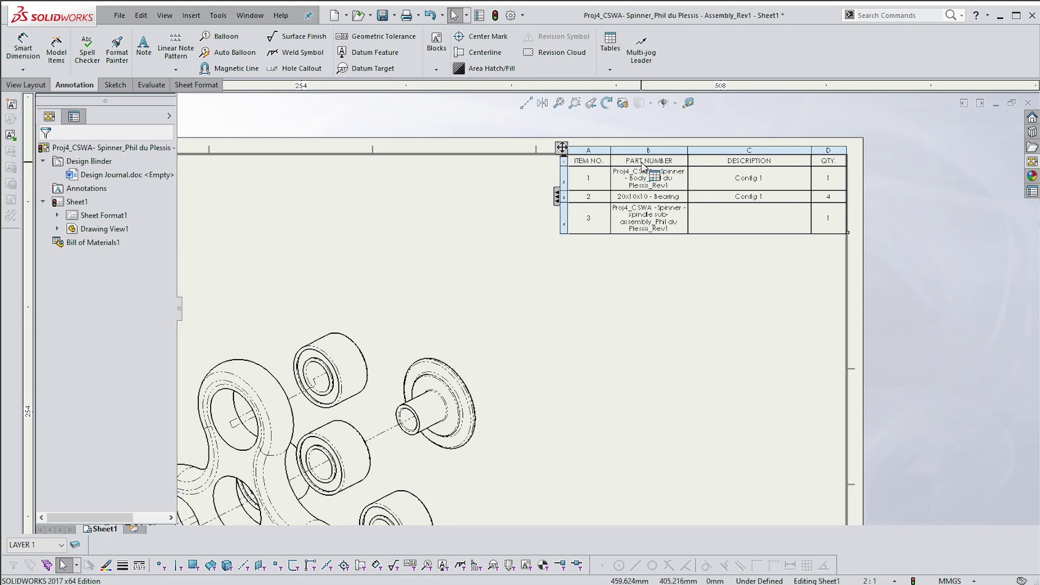
click(569, 297)
scroll(566, 302, up, 3)
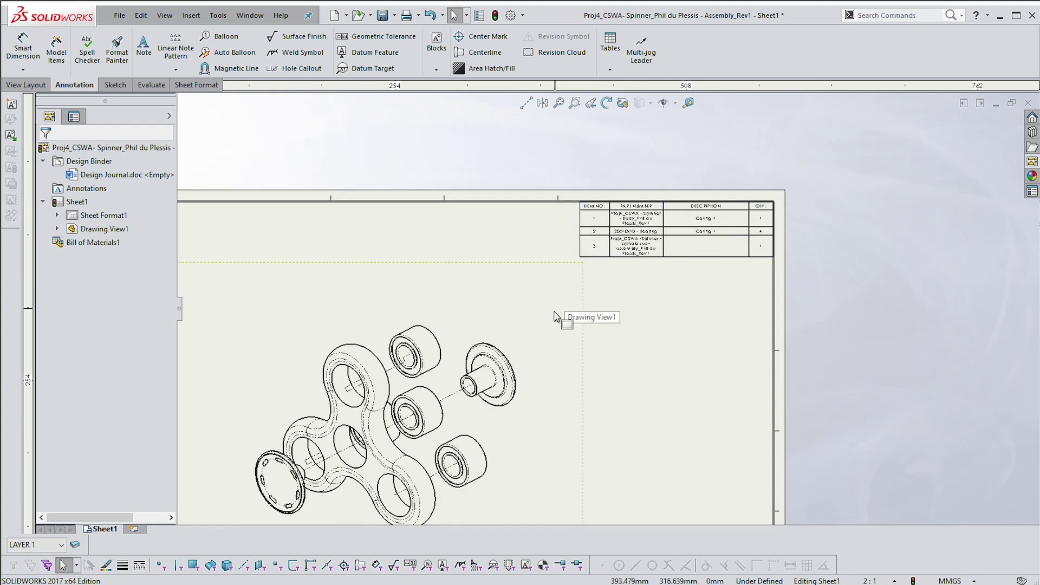
click(509, 372)
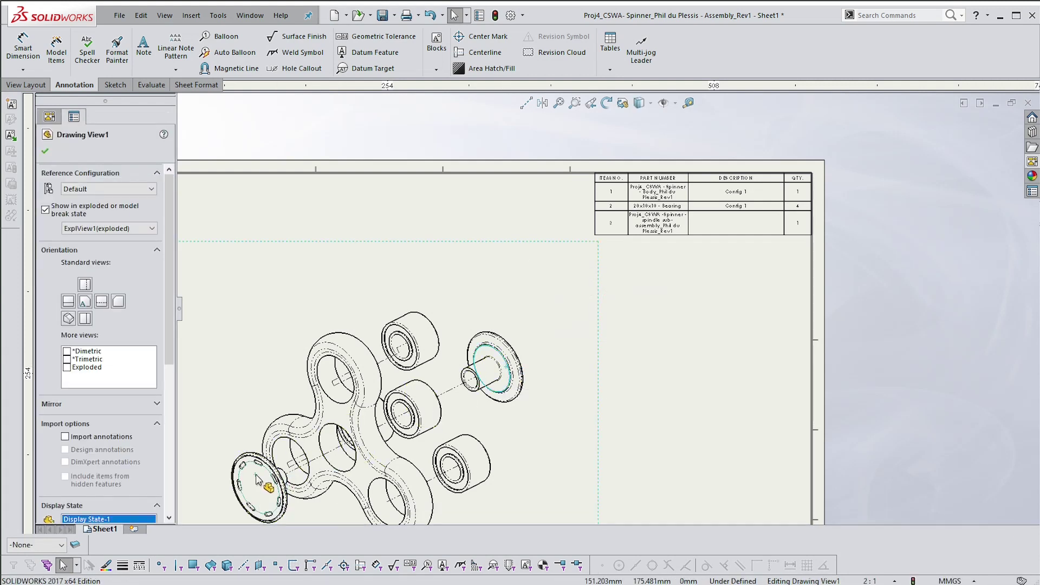
click(518, 287)
- Change the bill of materials type to Parts only so the spindle parts list separately
click(613, 222)
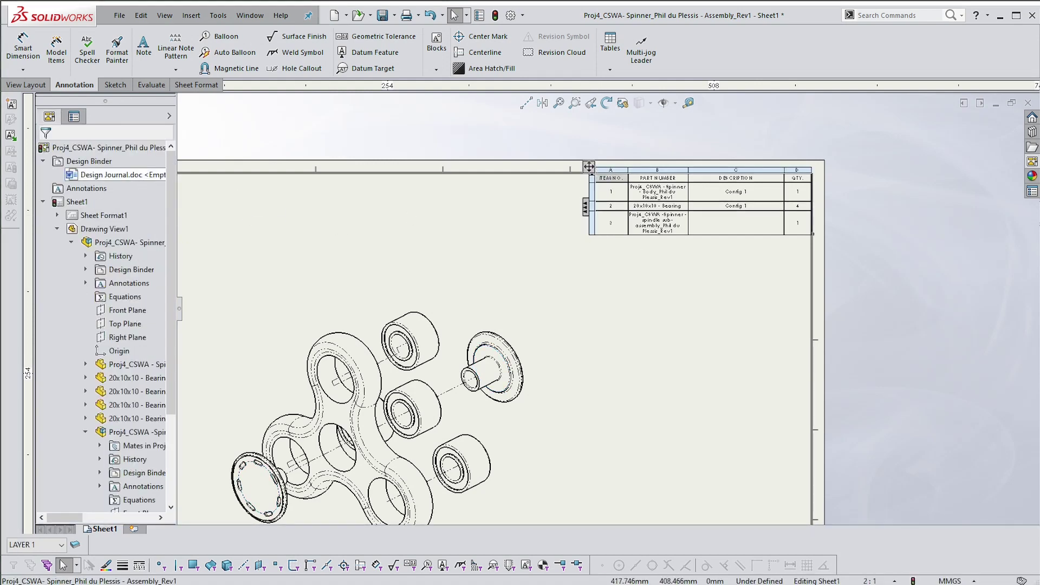
click(590, 168)
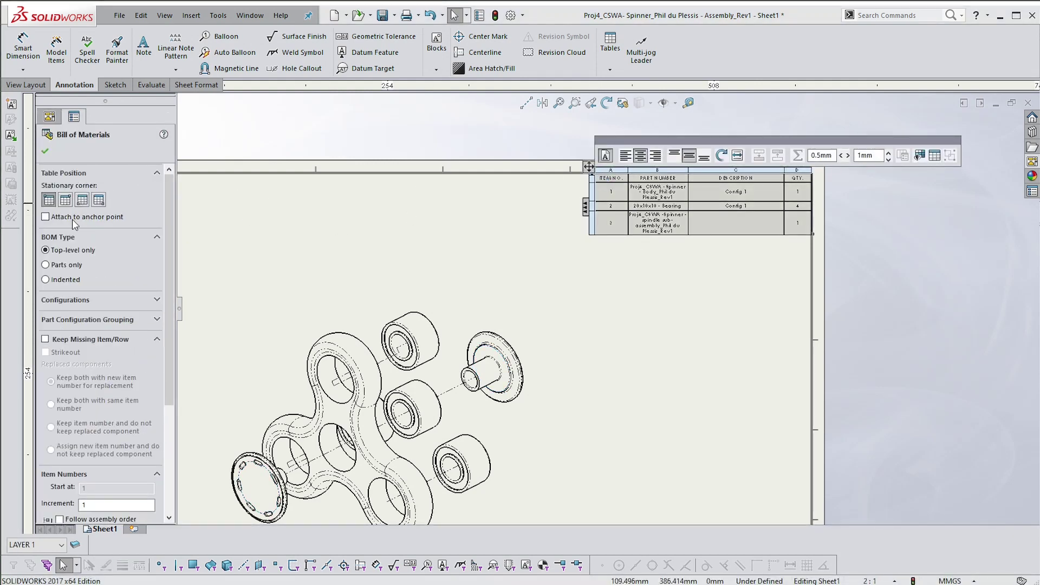
click(45, 264)
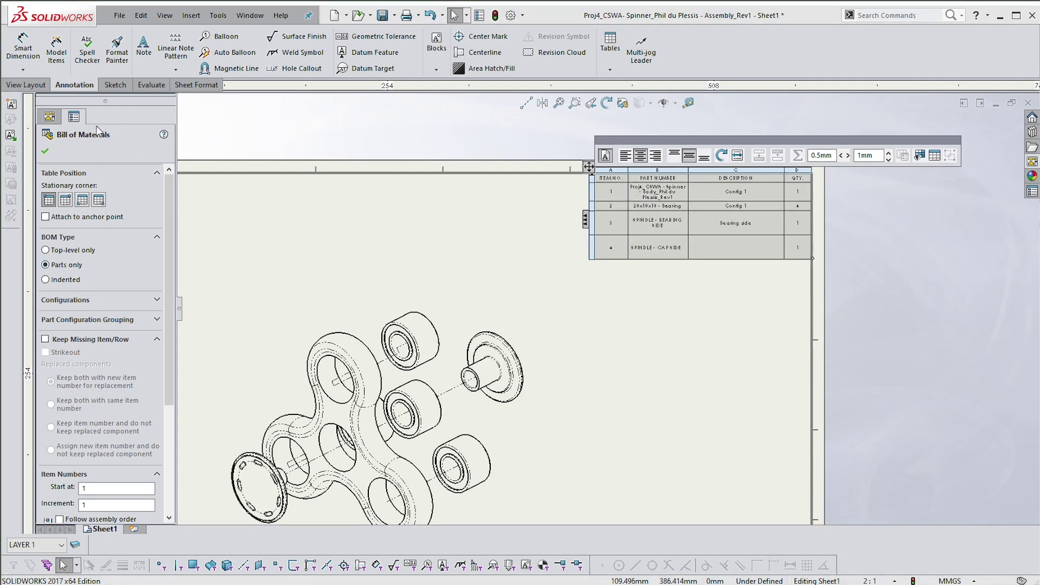
click(44, 153)
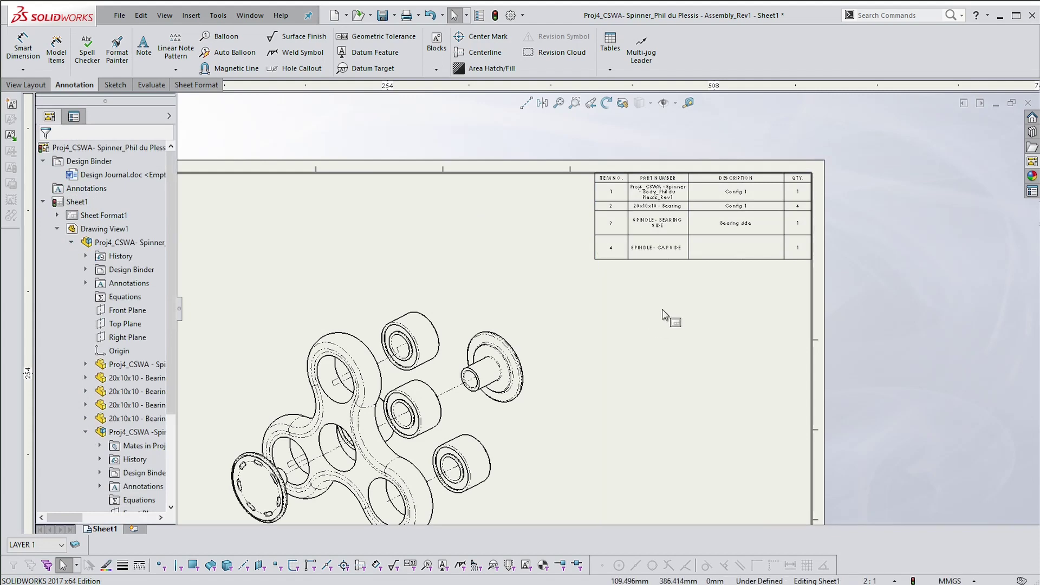
scroll(657, 205, down, 2)
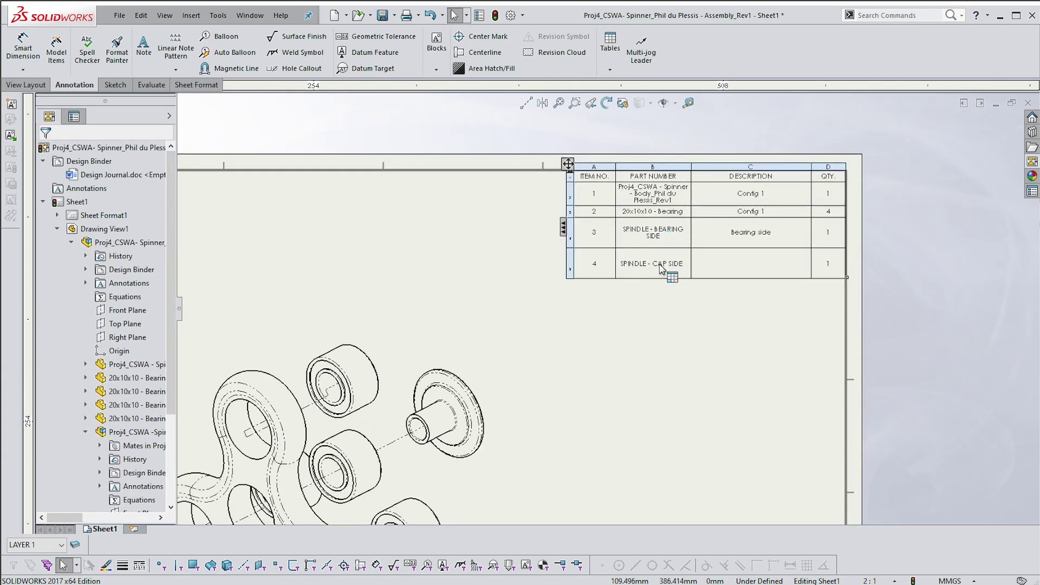
scroll(692, 265, up, 1)
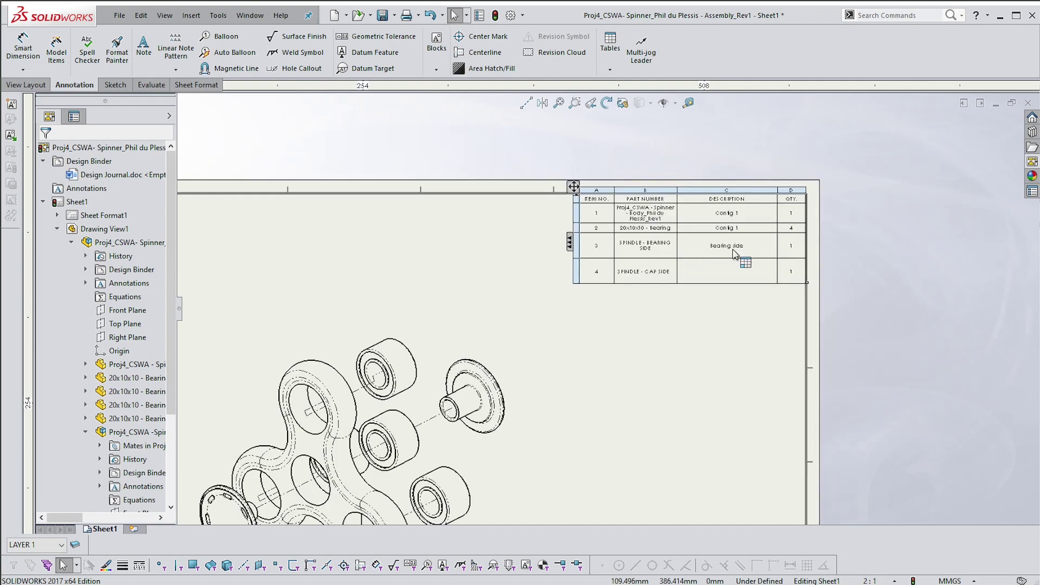
scroll(599, 325, up, 3)
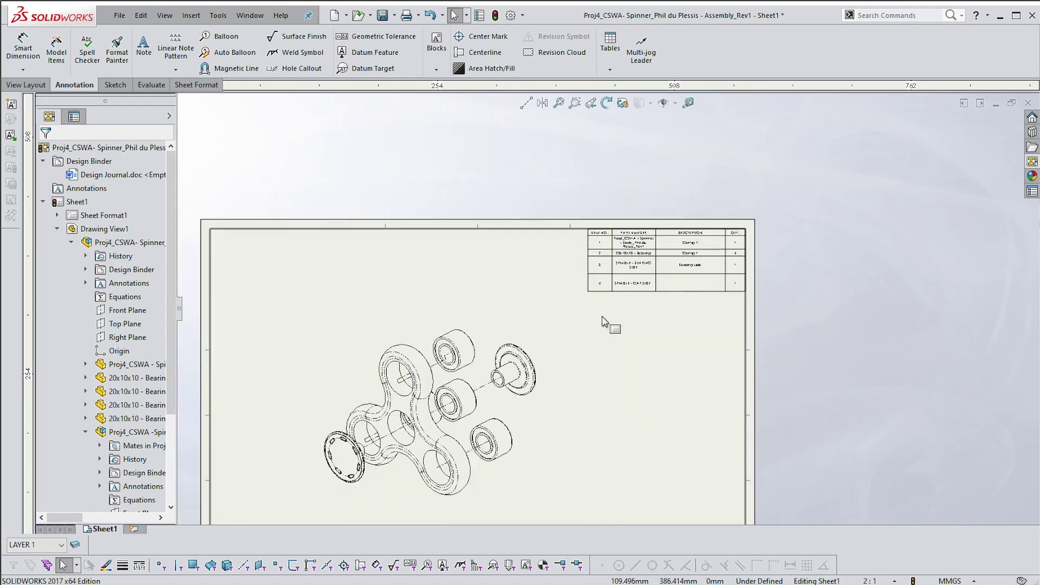
click(594, 386)
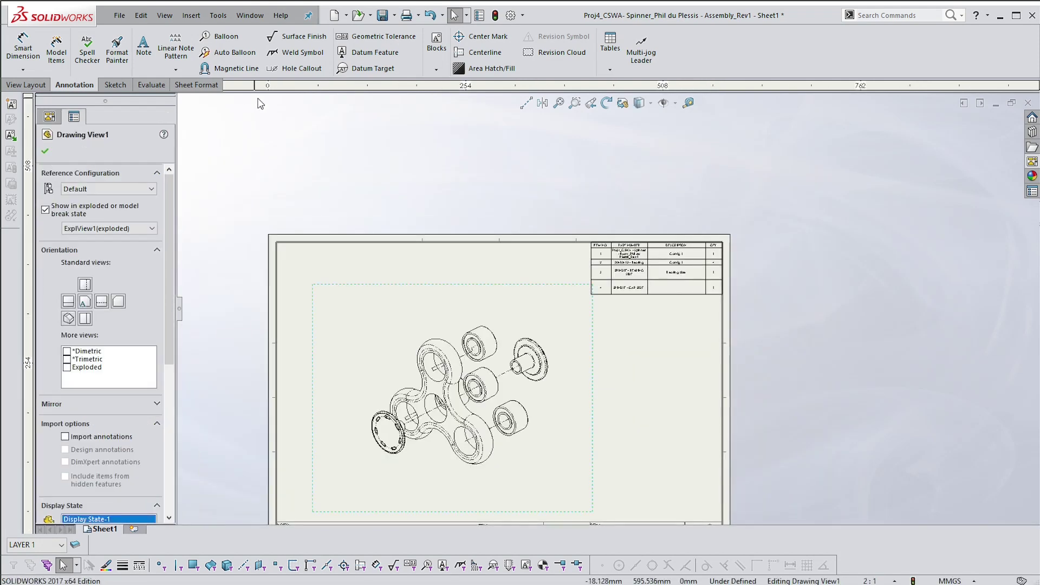
click(219, 38)
scroll(560, 352, down, 2)
click(549, 357)
click(629, 323)
click(444, 410)
click(633, 363)
key(Escape)
scroll(641, 370, down, 3)
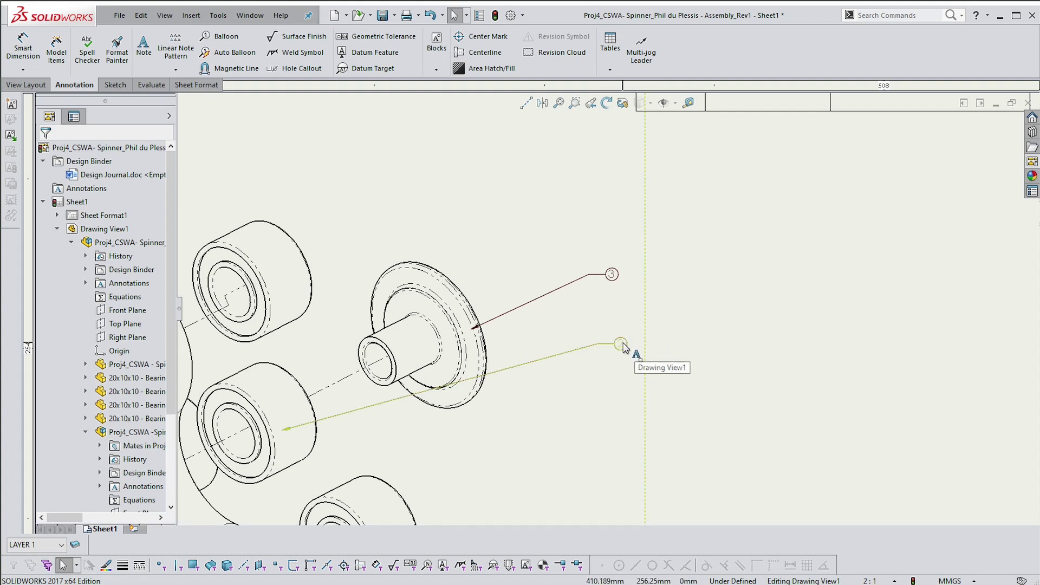
scroll(628, 362, up, 4)
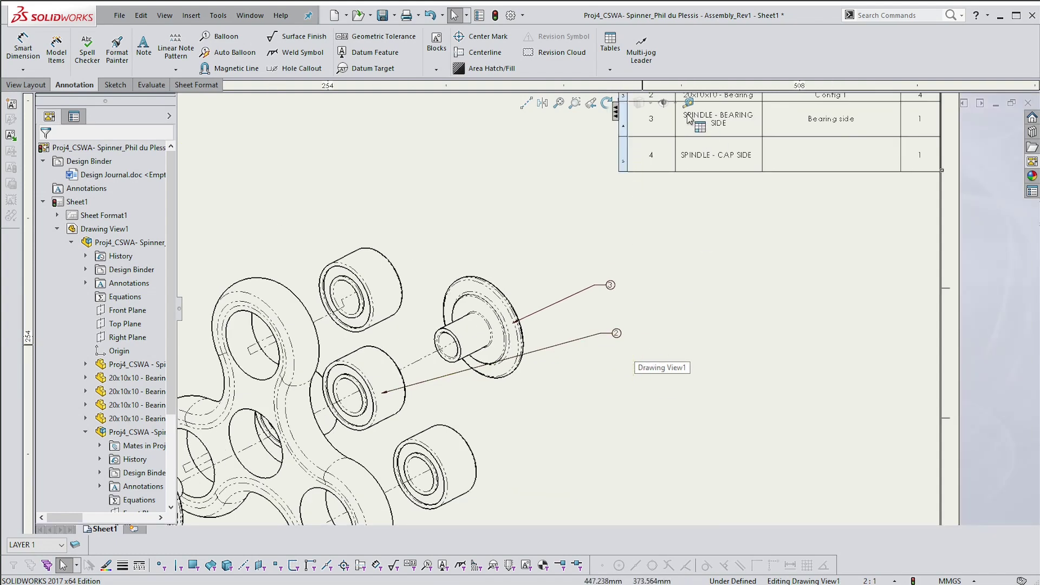
scroll(656, 157, down, 4)
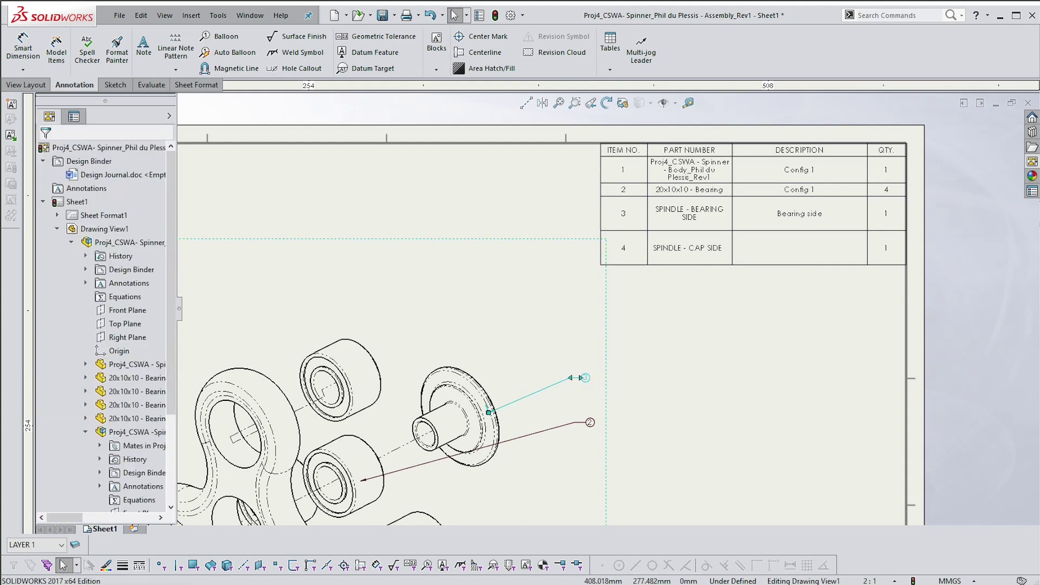
click(589, 422)
key(Delete)
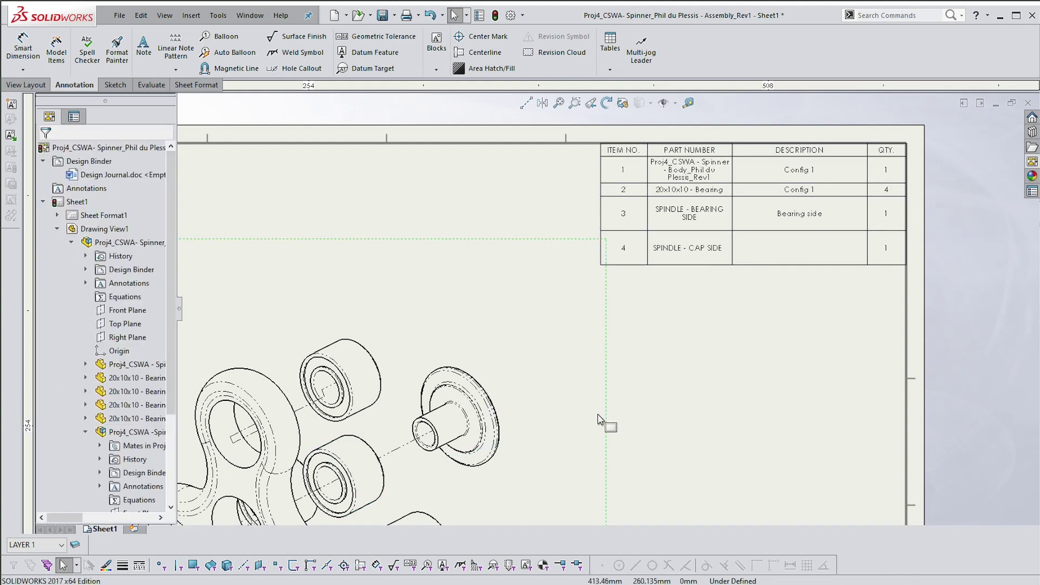
scroll(594, 297, up, 5)
- Auto Balloon the exploded view, settling on a layout with balloons to the right
click(235, 53)
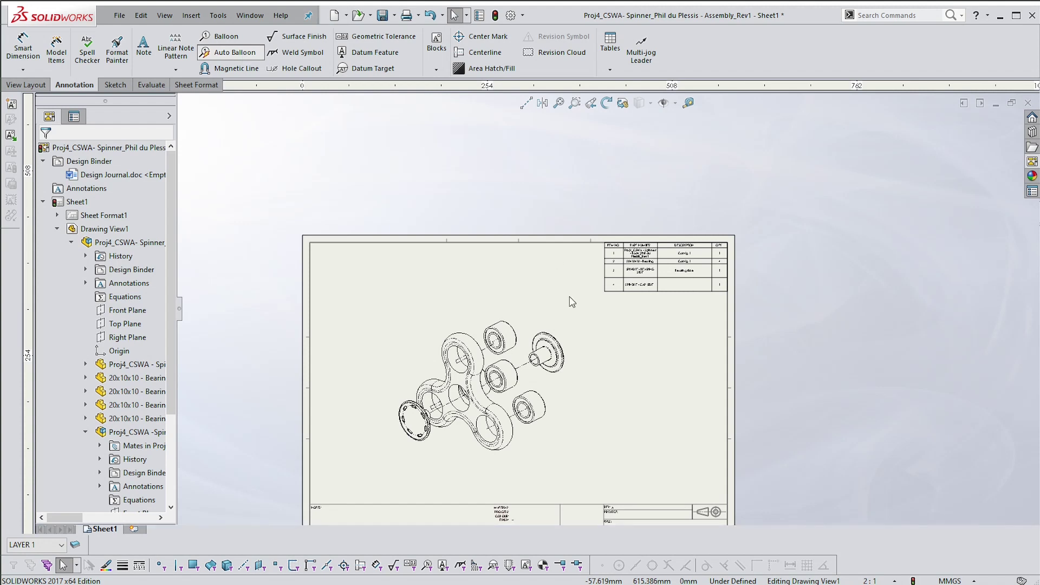
click(606, 373)
click(56, 411)
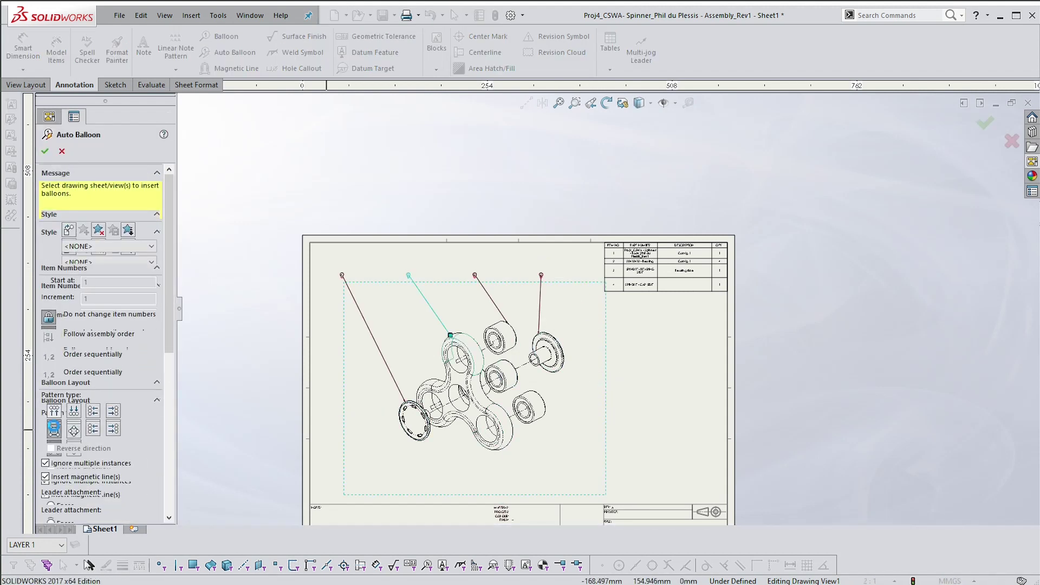
click(74, 411)
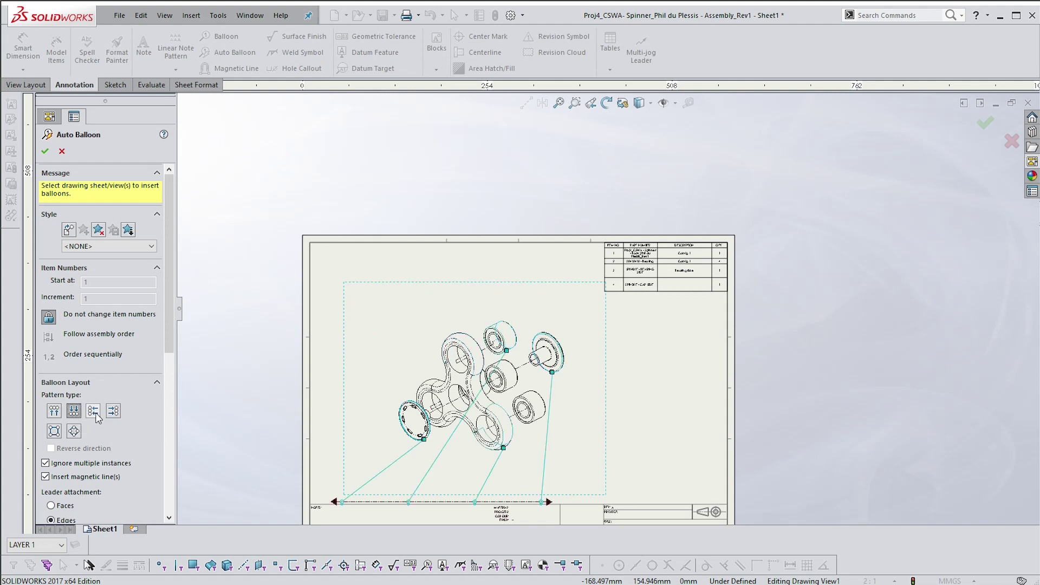
click(93, 412)
click(113, 412)
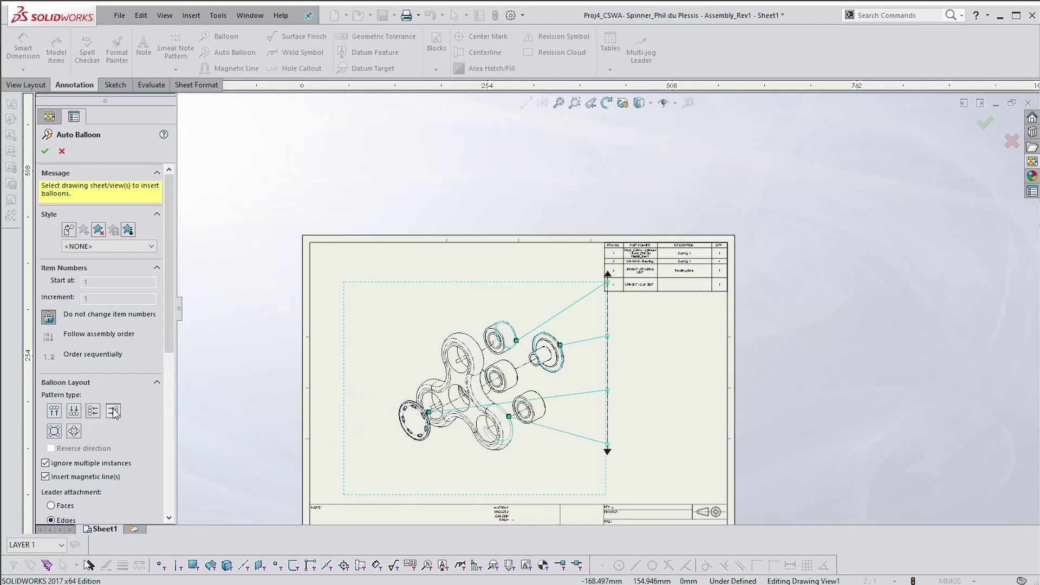
click(74, 431)
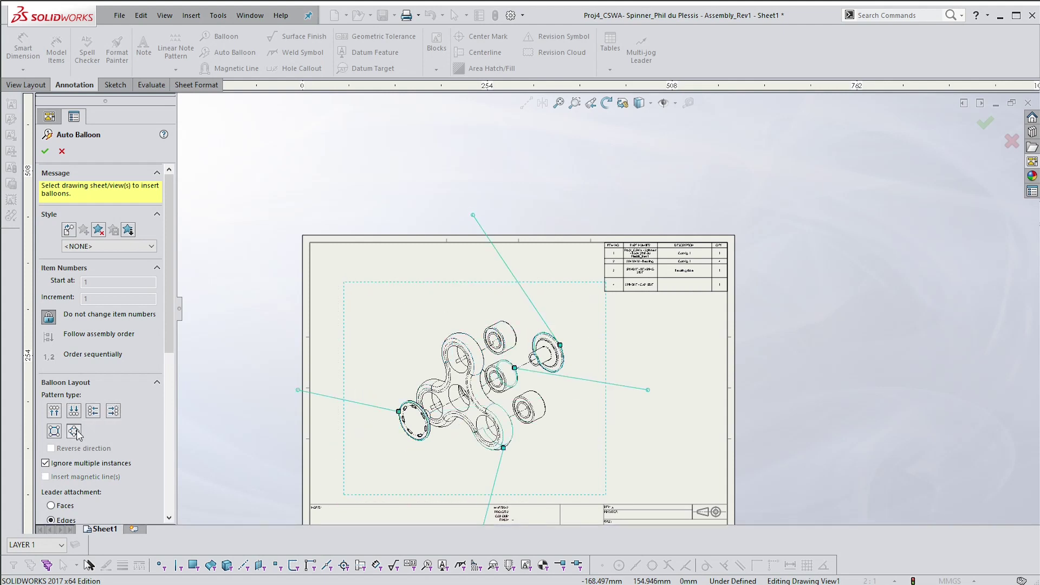
click(113, 412)
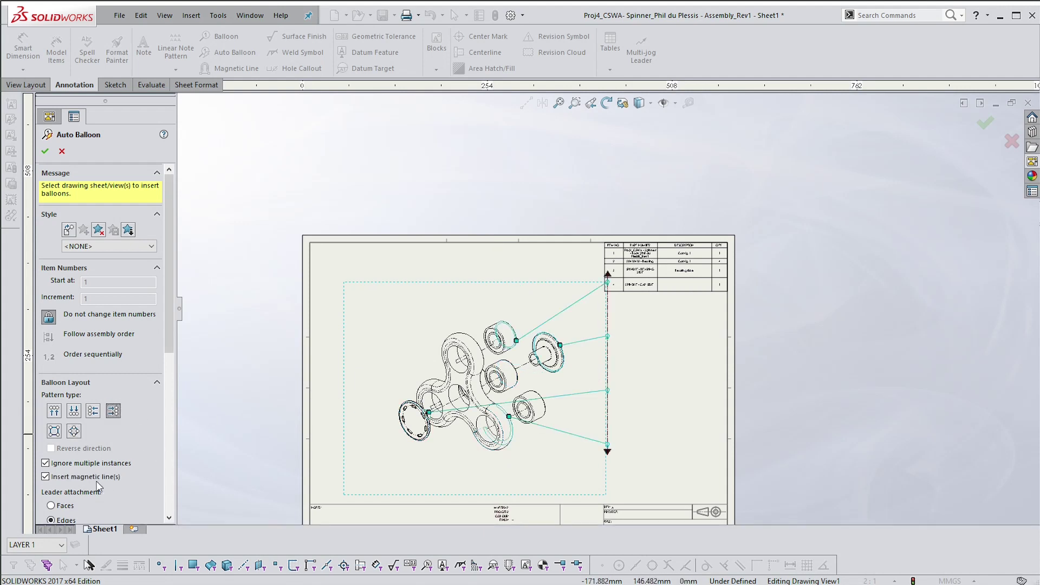
- Keep one balloon per repeated part, align balloons on a magnetic line, and finish
click(45, 464)
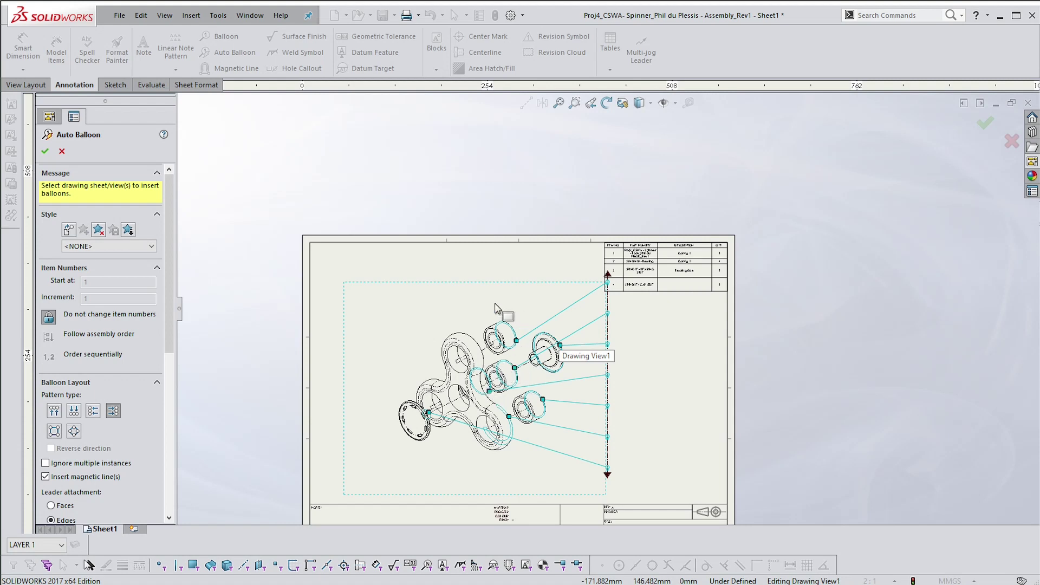
click(46, 463)
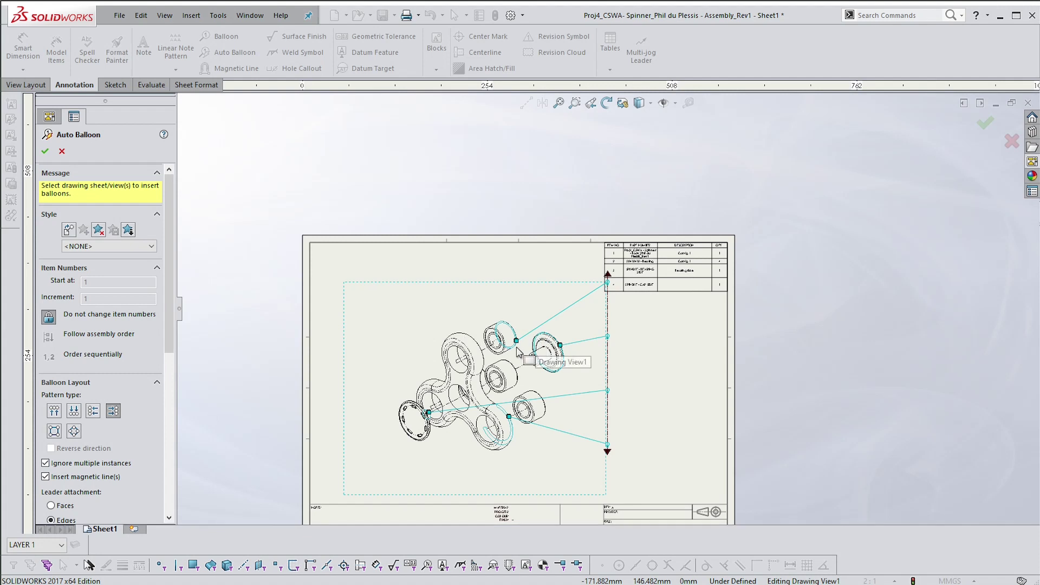
click(46, 478)
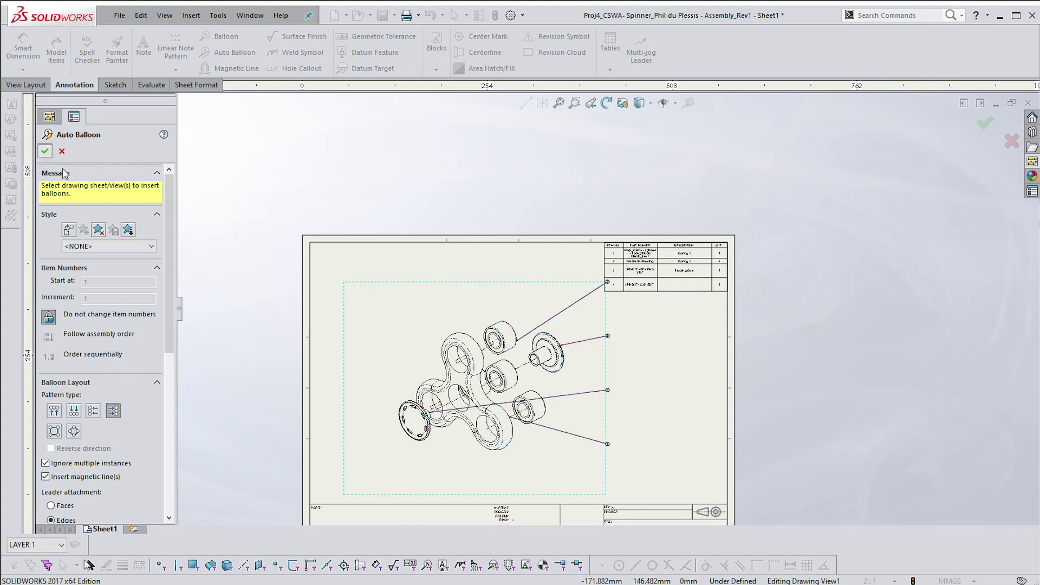
click(45, 153)
scroll(604, 342, down, 2)
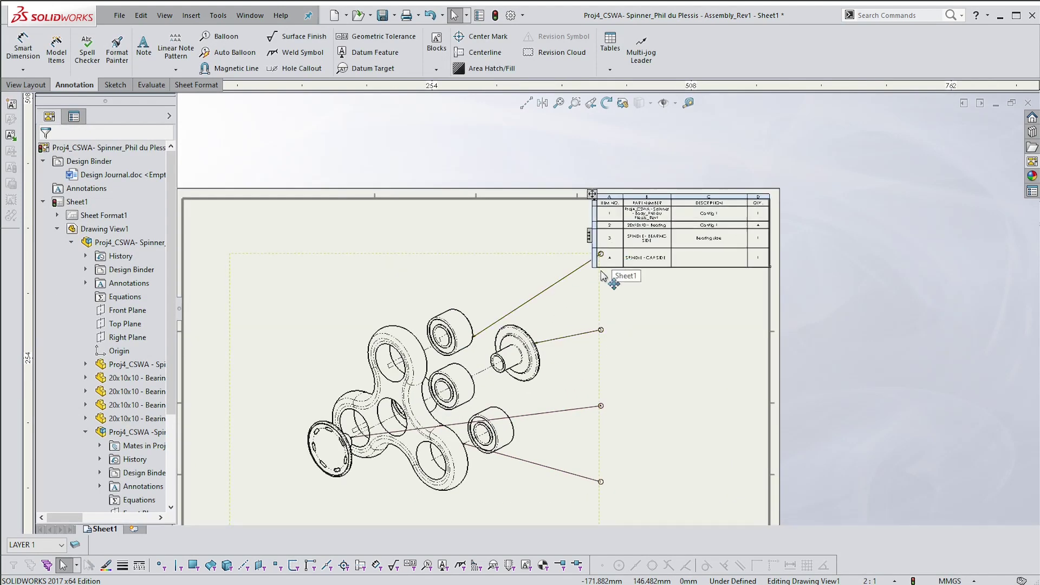
- Move the balloons' magnetic line nearer the exploded view and set its angle to 90°
click(602, 331)
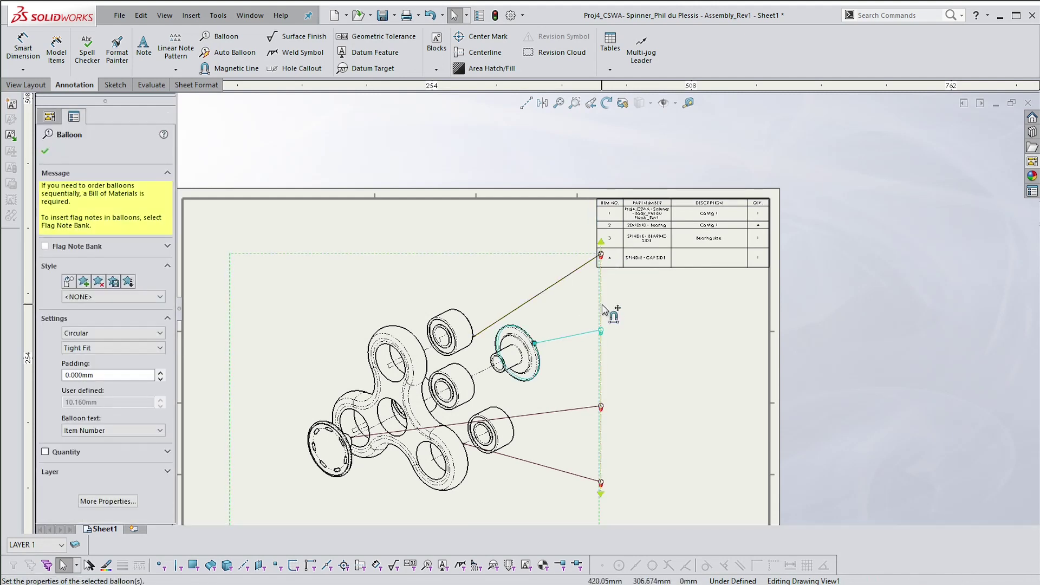
drag(608, 317, 587, 322)
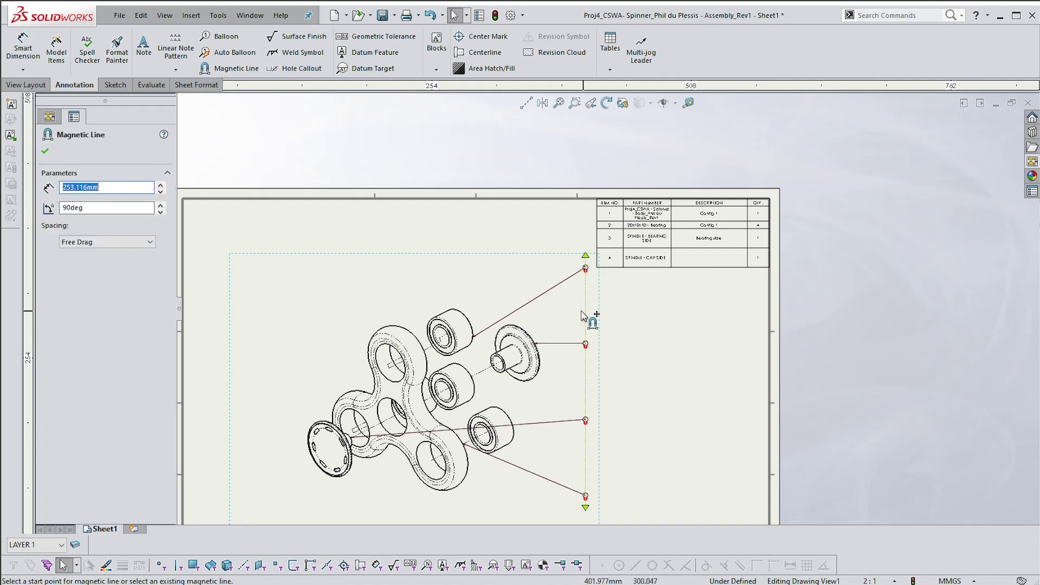
click(61, 208)
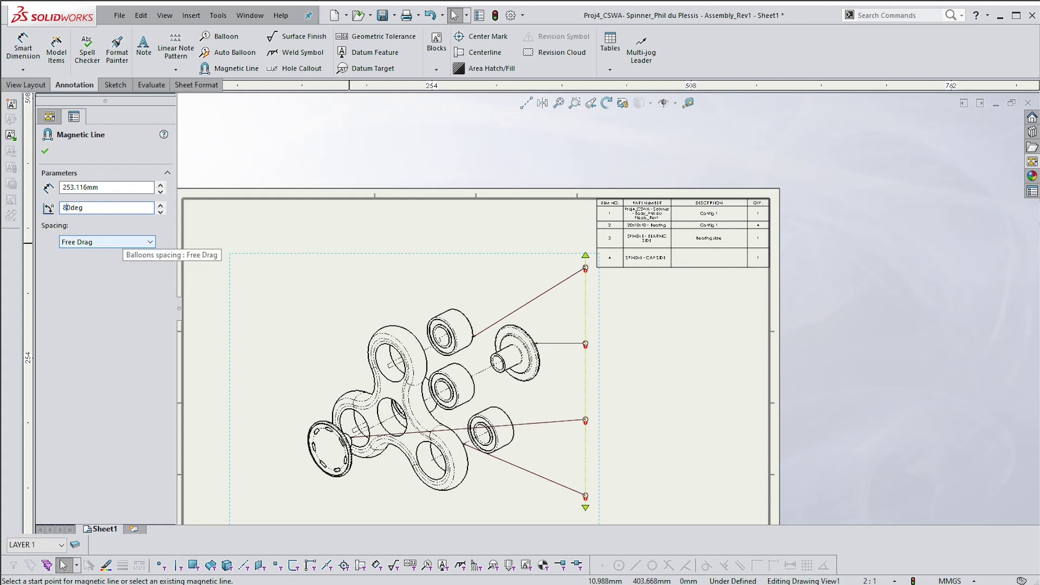
text(8)
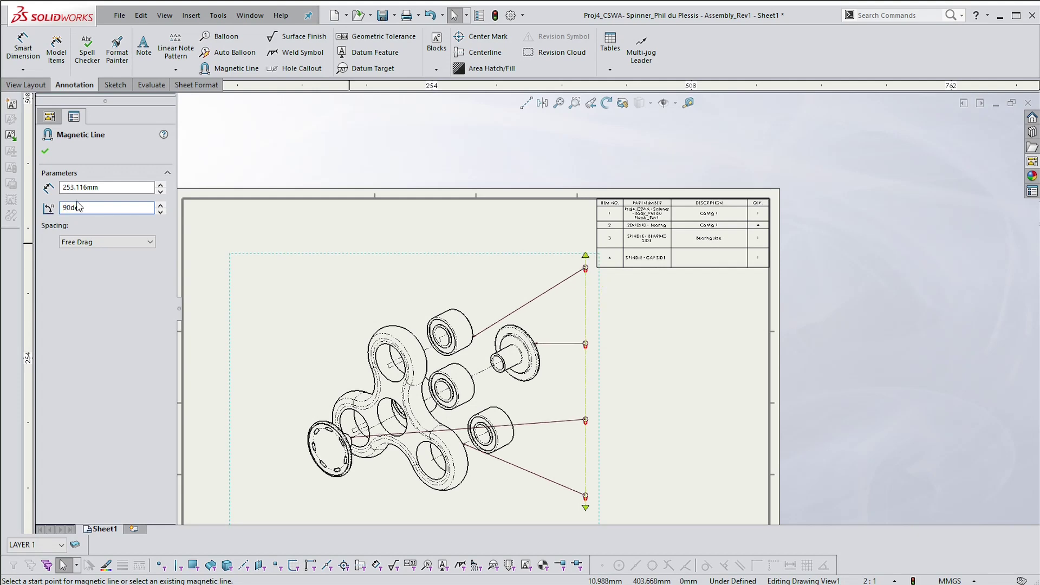
click(45, 152)
scroll(607, 286, down, 2)
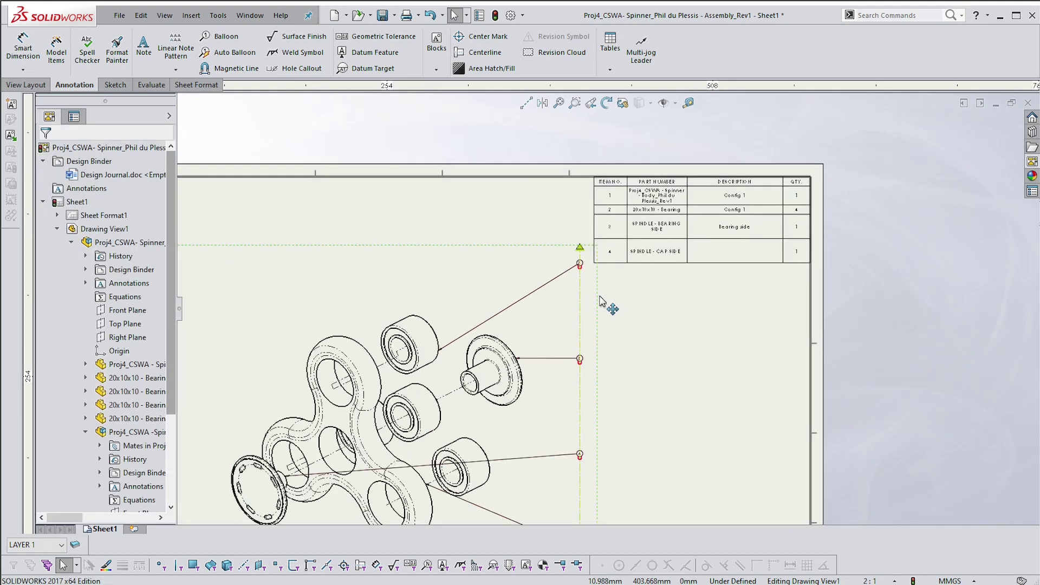
scroll(486, 313, up, 2)
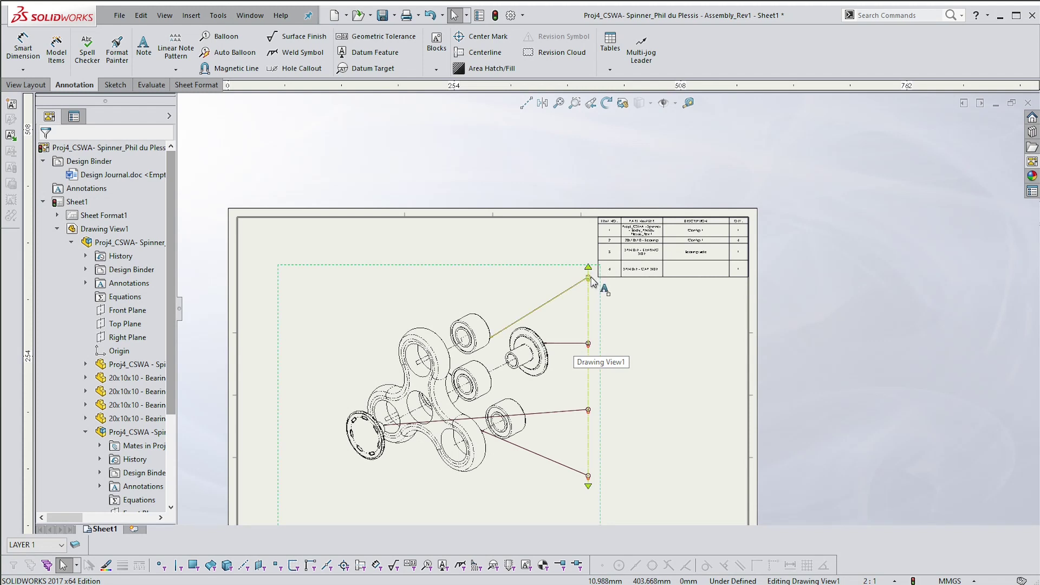
- Slide the four balloons along the vertical line so they are evenly spaced
drag(589, 278, 588, 298)
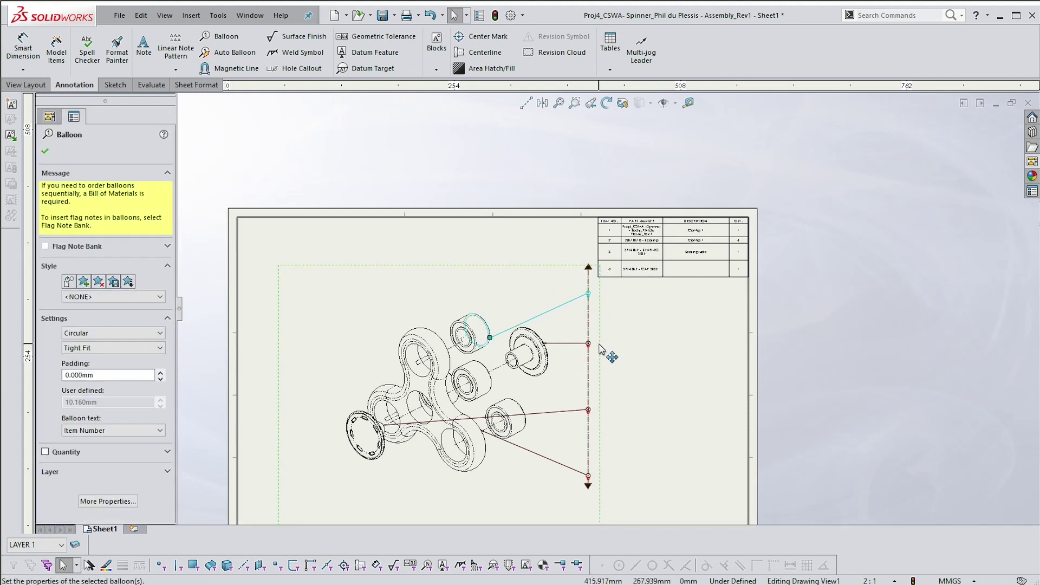
drag(591, 345, 592, 331)
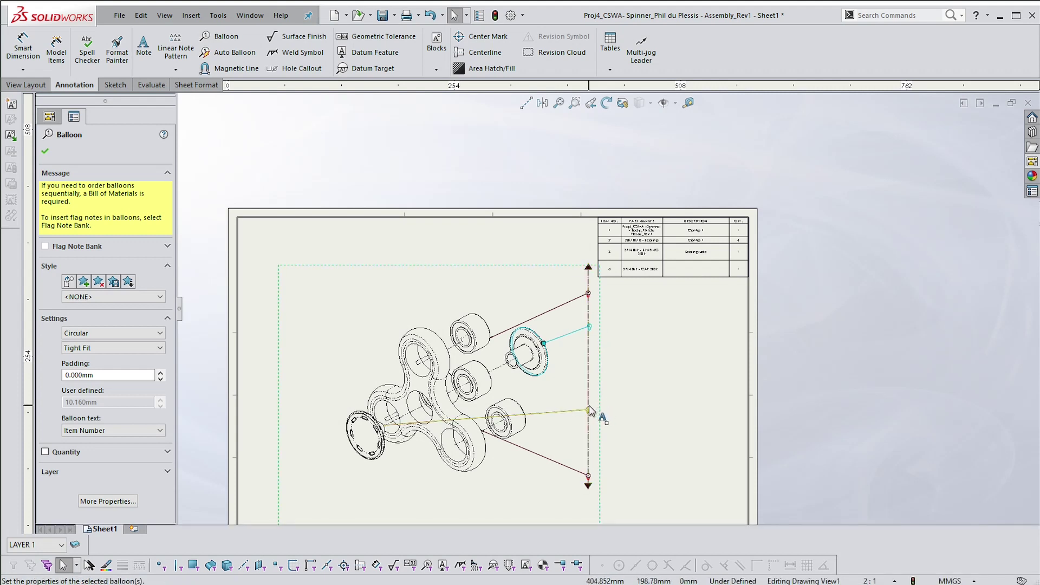
drag(589, 410, 591, 381)
click(590, 476)
drag(592, 480, 569, 488)
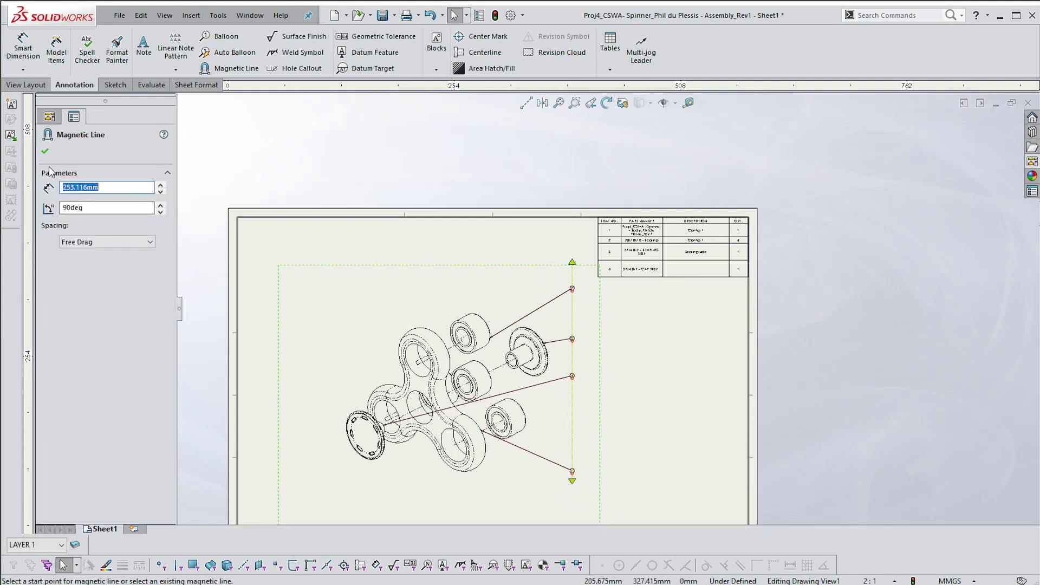
click(45, 153)
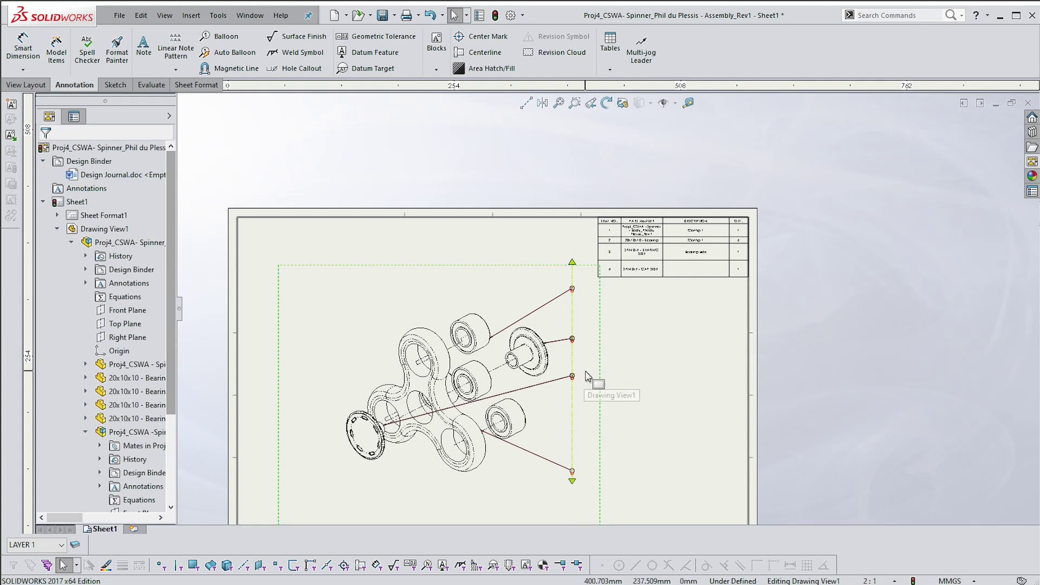
- Shift Drawing View1 down and left on Sheet1, then zoom around to check the layout
mouse_move(599, 372)
mouse_down()
mouse_move(566, 392)
mouse_move(580, 395)
mouse_up()
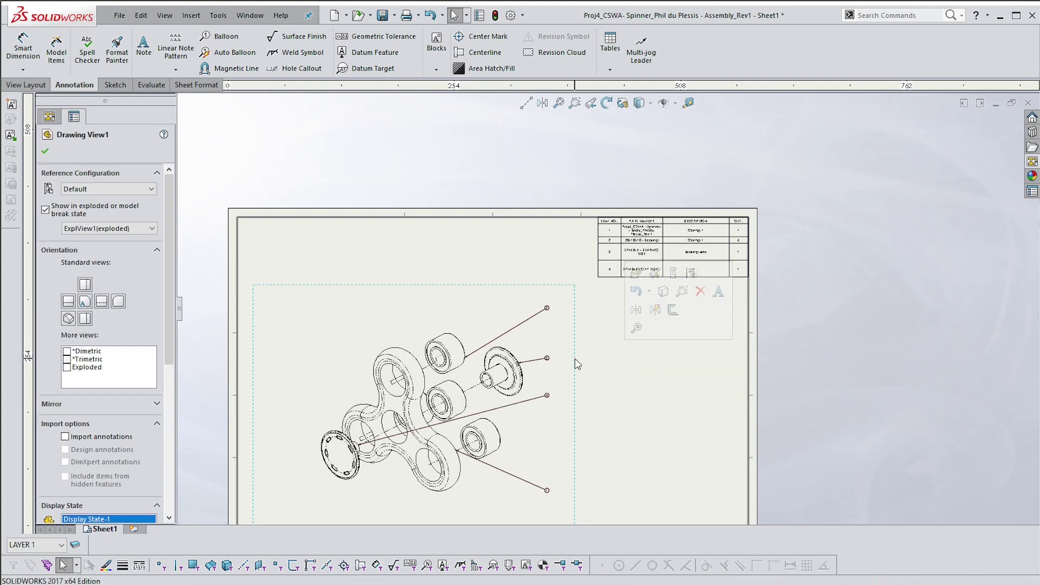
scroll(650, 373, down, 3)
scroll(649, 373, up, 1)
click(645, 382)
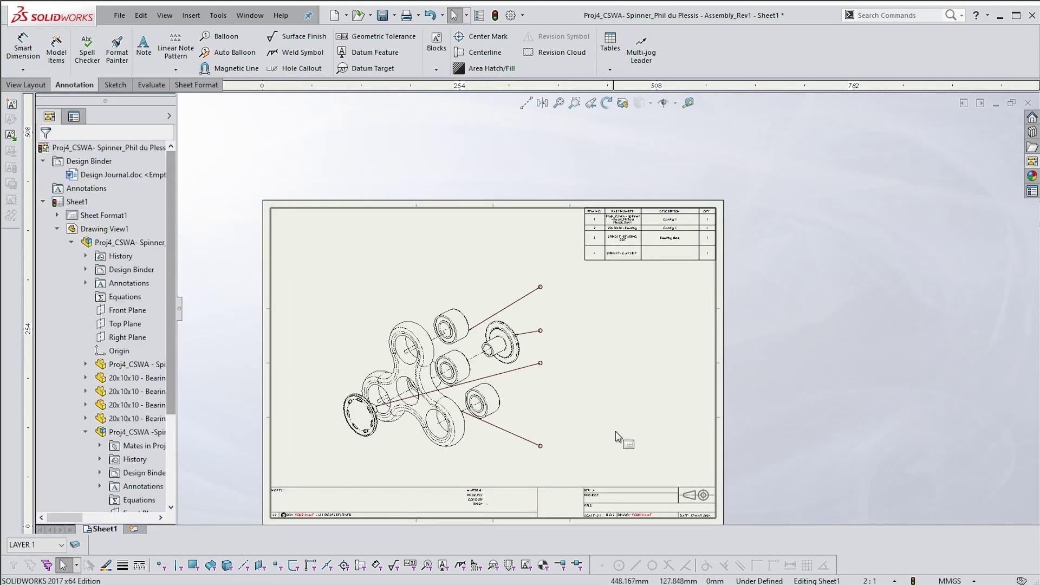
scroll(623, 450, up, 3)
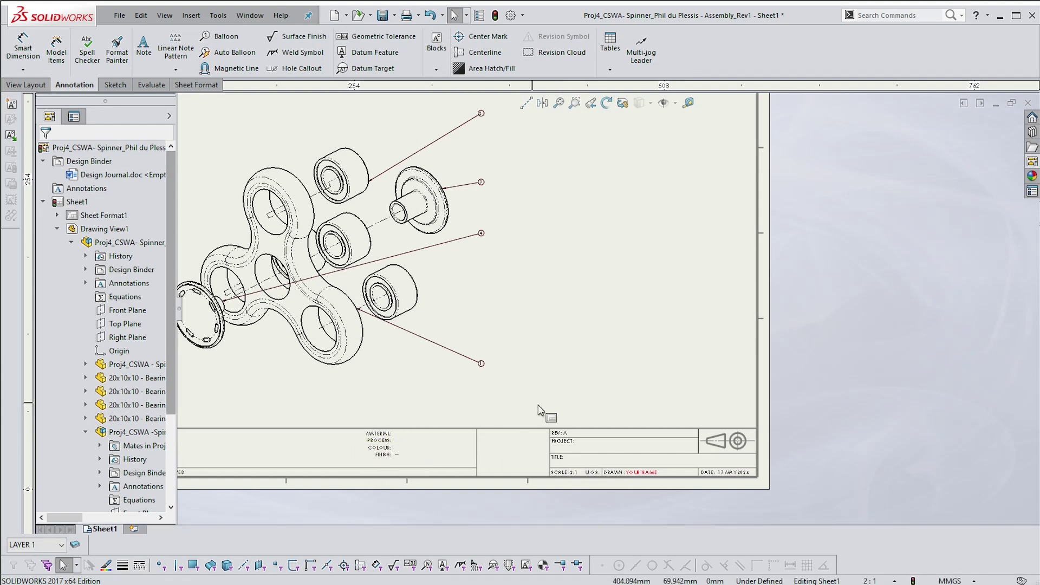
scroll(591, 395, up, 2)
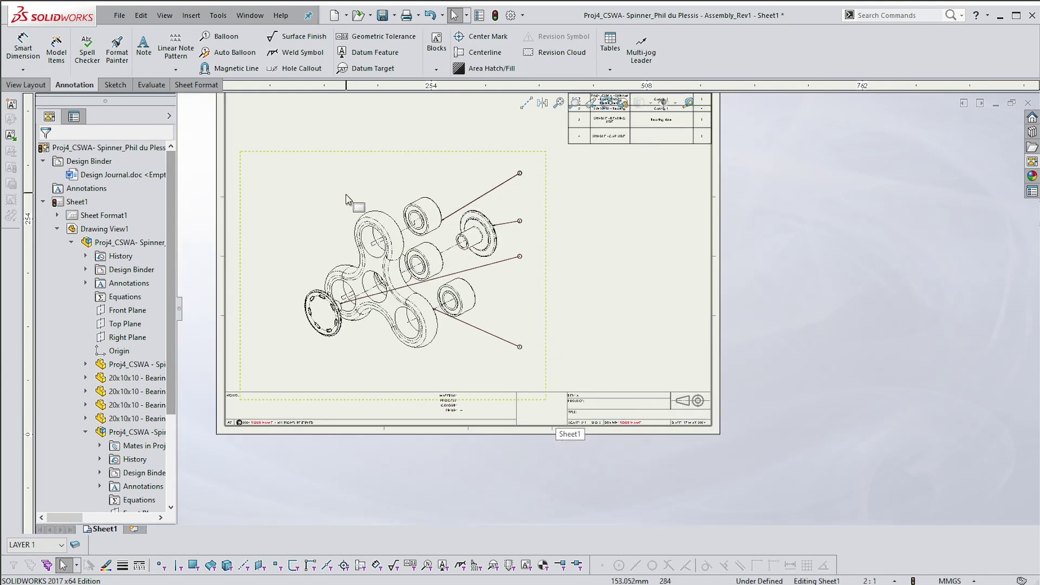
scroll(557, 301, down, 2)
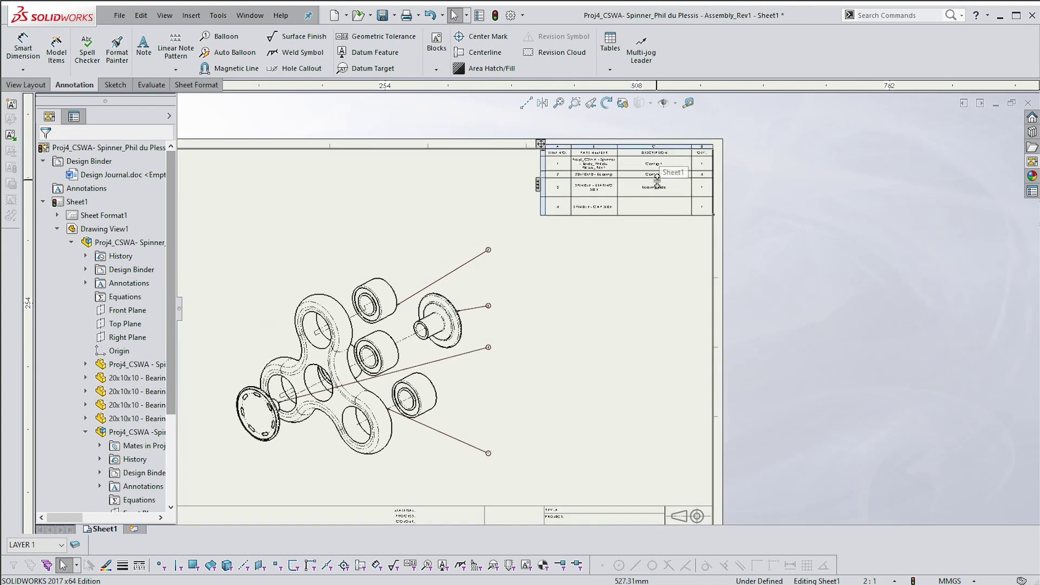
scroll(629, 225, up, 1)
scroll(495, 303, up, 1)
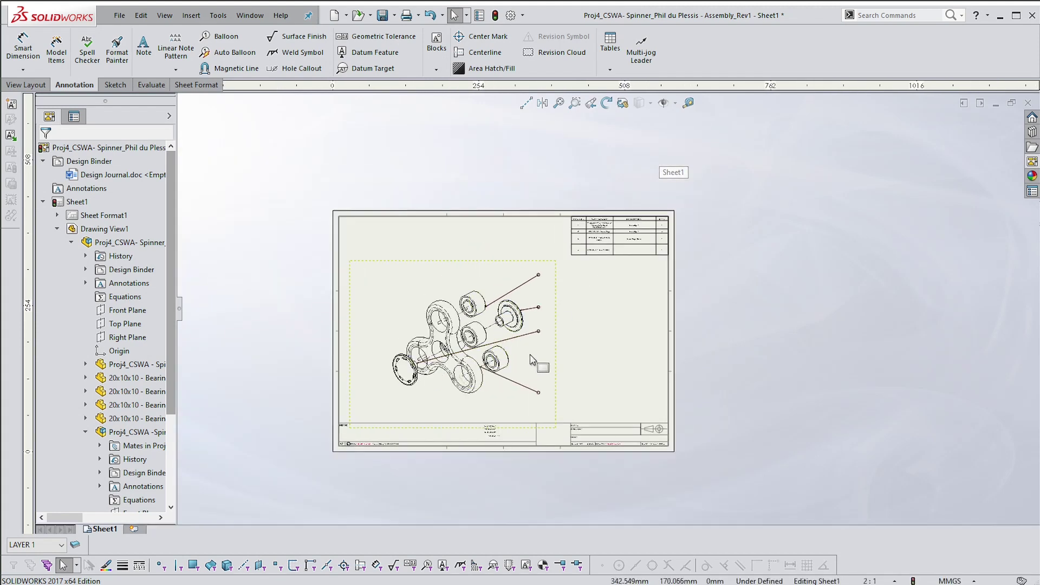
scroll(539, 372, down, 1)
scroll(557, 360, down, 1)
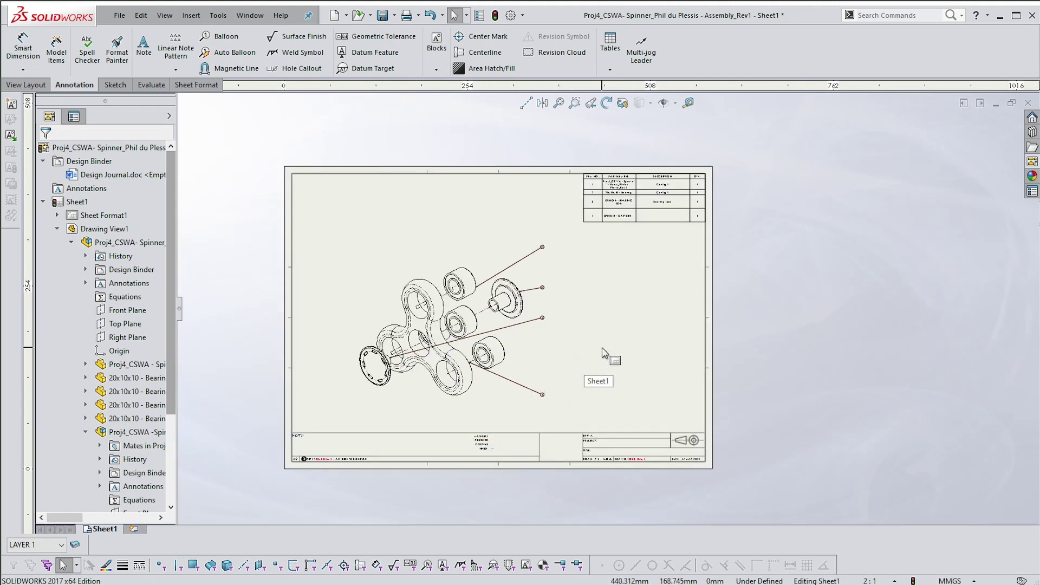
scroll(602, 348, down, 1)
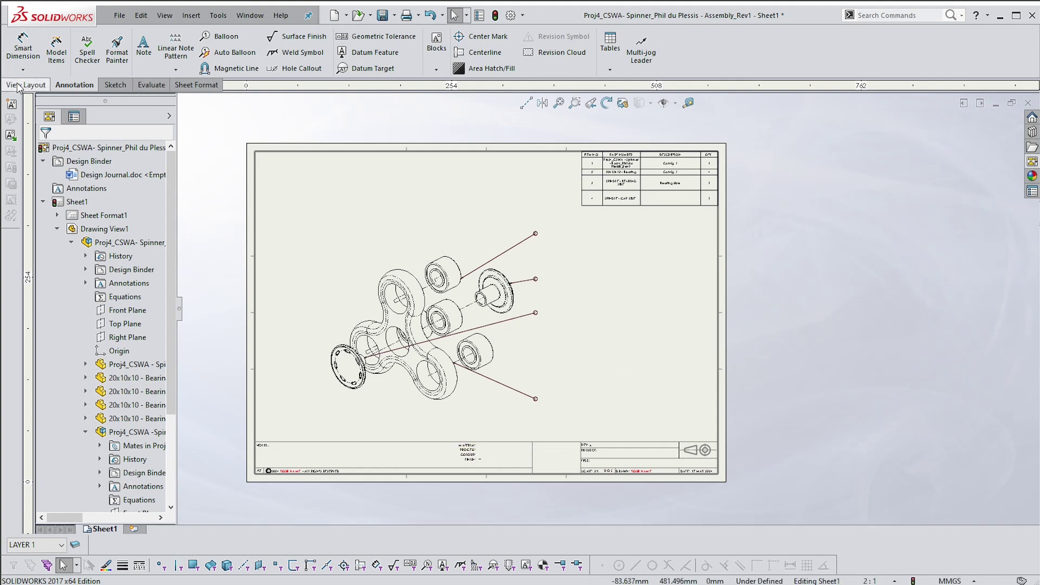
- Place the spinner's *Top view from the refreshed View Palette at the sheet's lower right, without projected views
click(1032, 162)
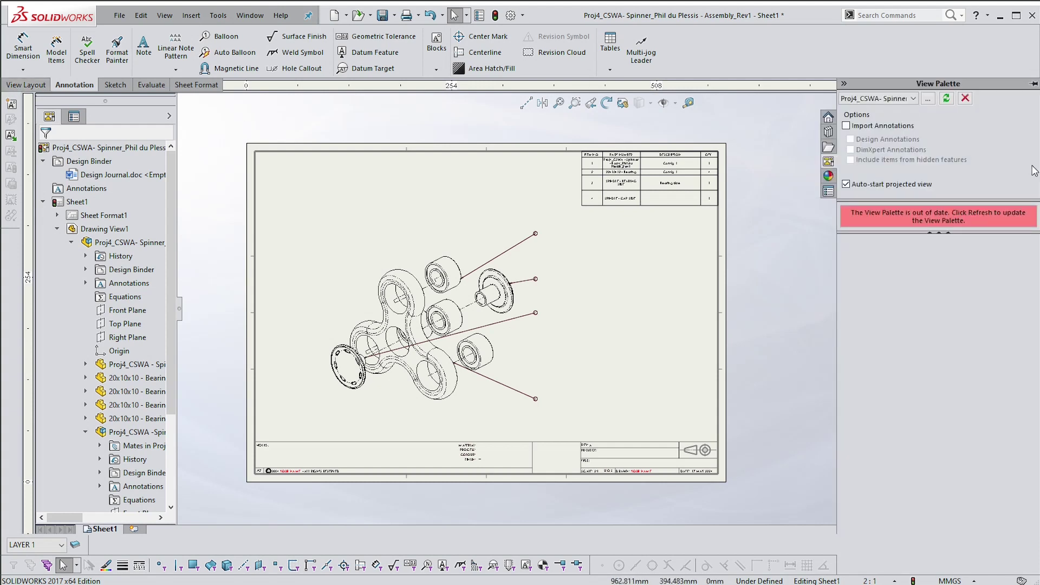
click(947, 100)
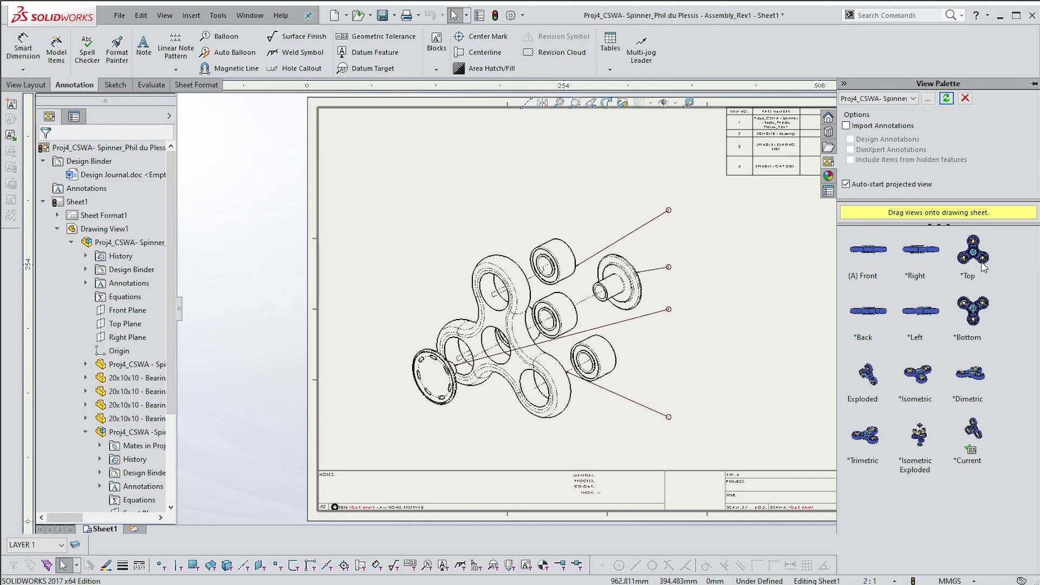
drag(985, 266, 788, 357)
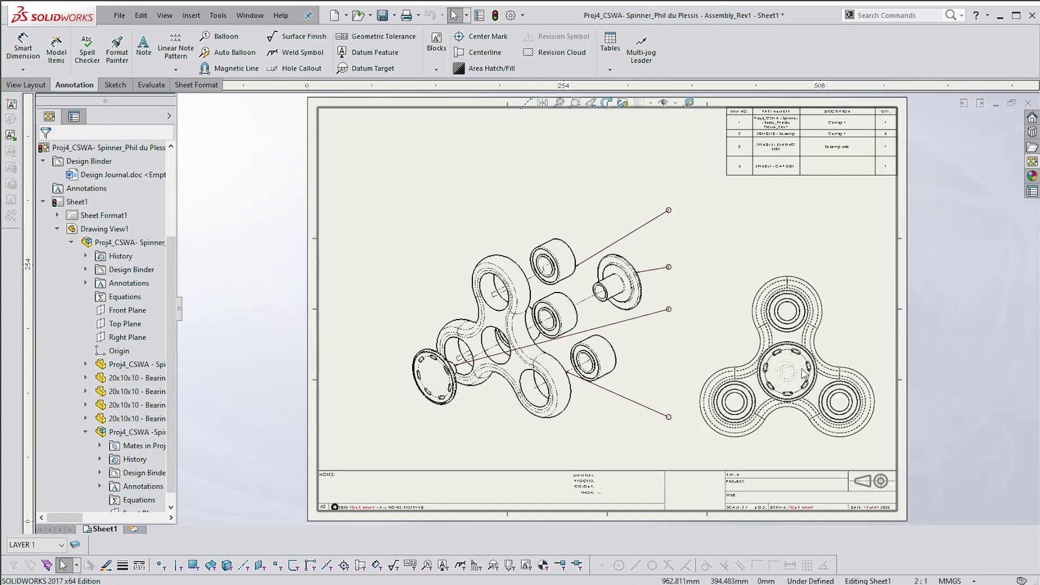
key(Escape)
- Give Drawing View2 a custom 1:1 scale
click(880, 337)
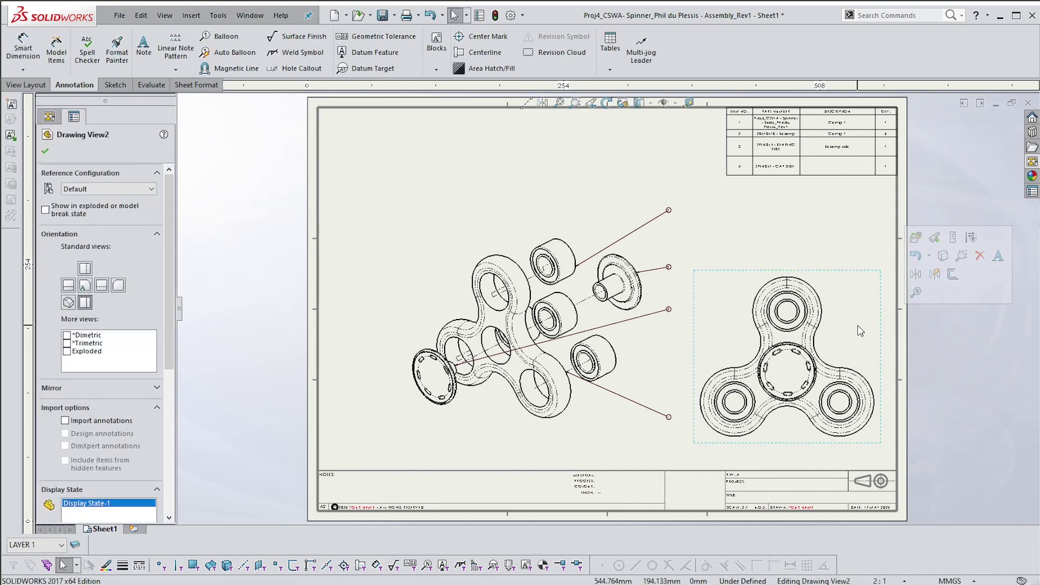
drag(171, 362, 171, 494)
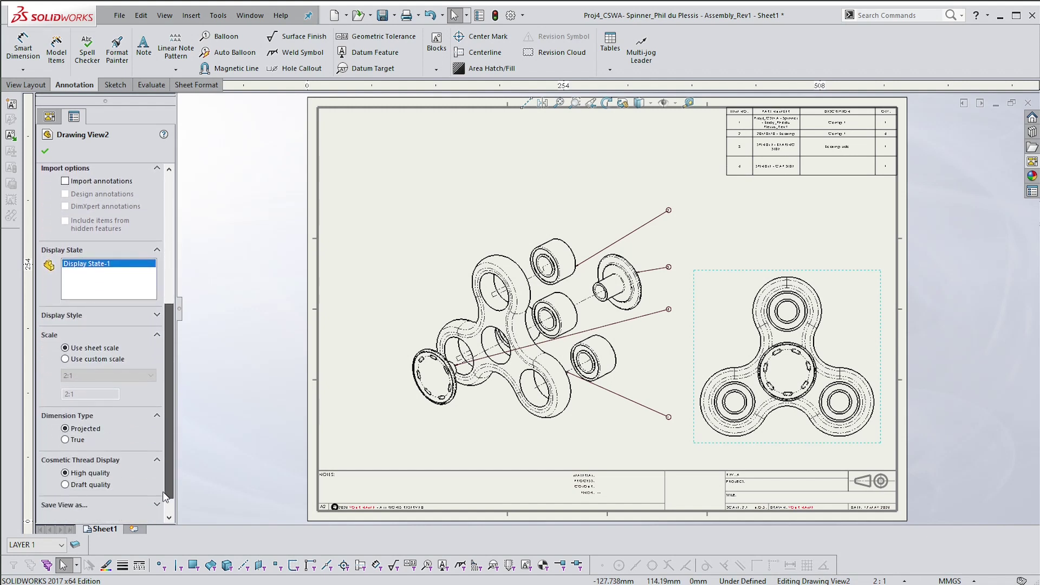
click(66, 364)
click(69, 380)
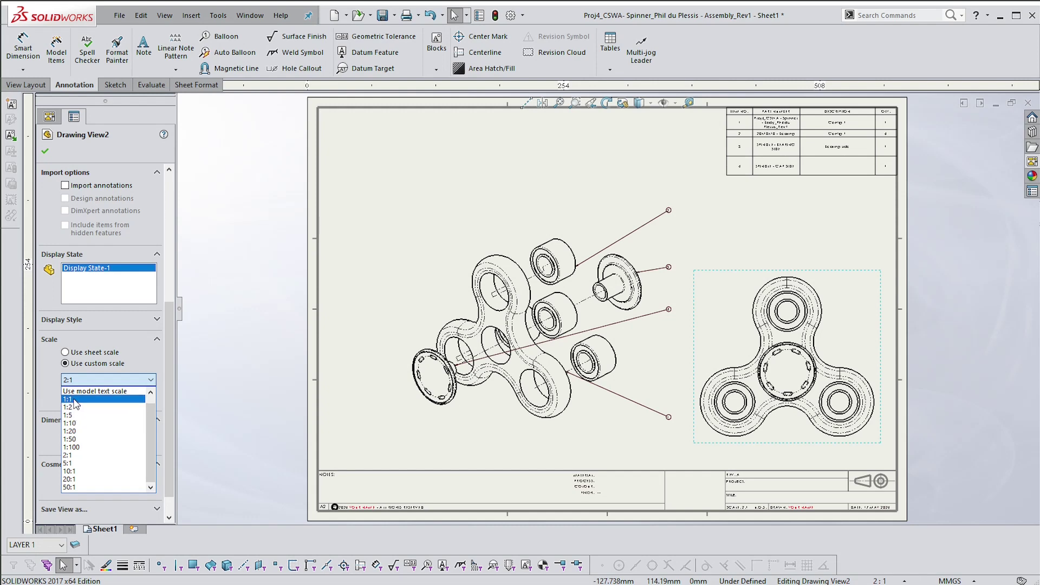
click(76, 399)
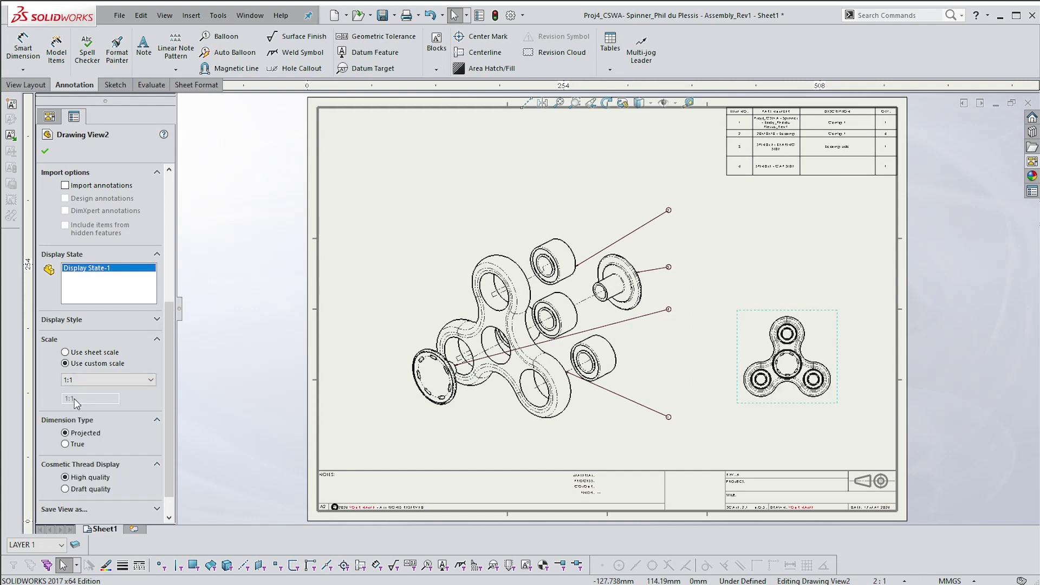
click(45, 151)
- Move the top view down and left beside the exploded isometric view
scroll(813, 380, down, 2)
mouse_move(809, 379)
mouse_down()
mouse_move(794, 420)
mouse_move(775, 432)
mouse_up()
scroll(770, 366, up, 1)
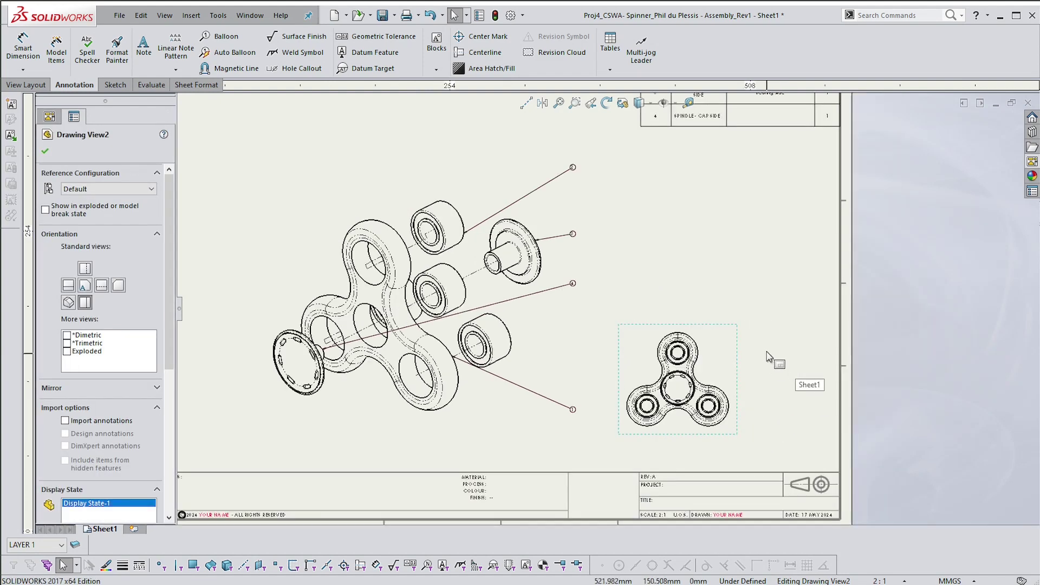
scroll(769, 367, down, 1)
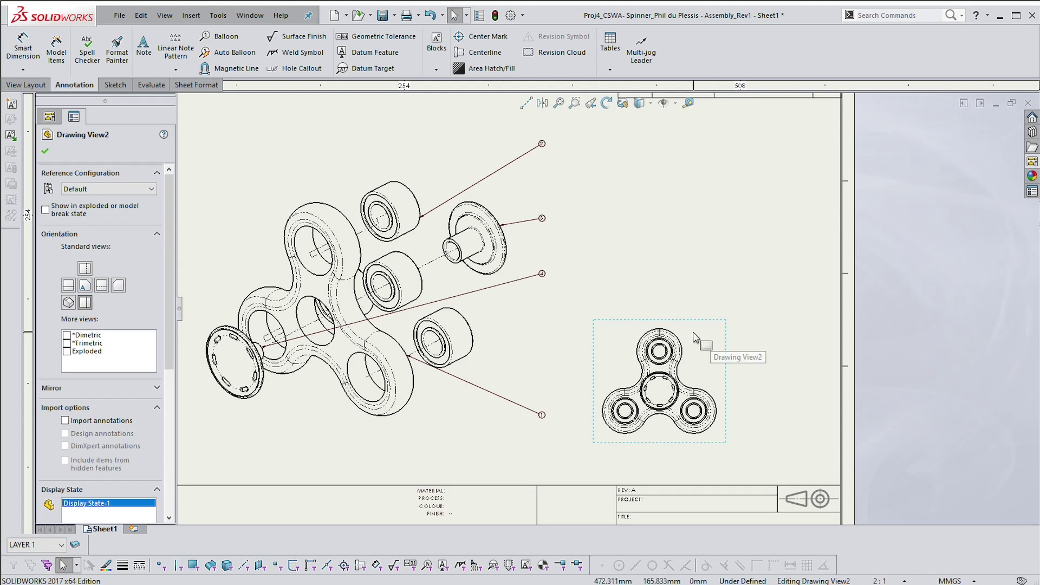
- Add a 51.96 Smart Dimension between the two lower lobe arcs, placed above the top view
right_drag(775, 342, 773, 317)
scroll(623, 409, down, 1)
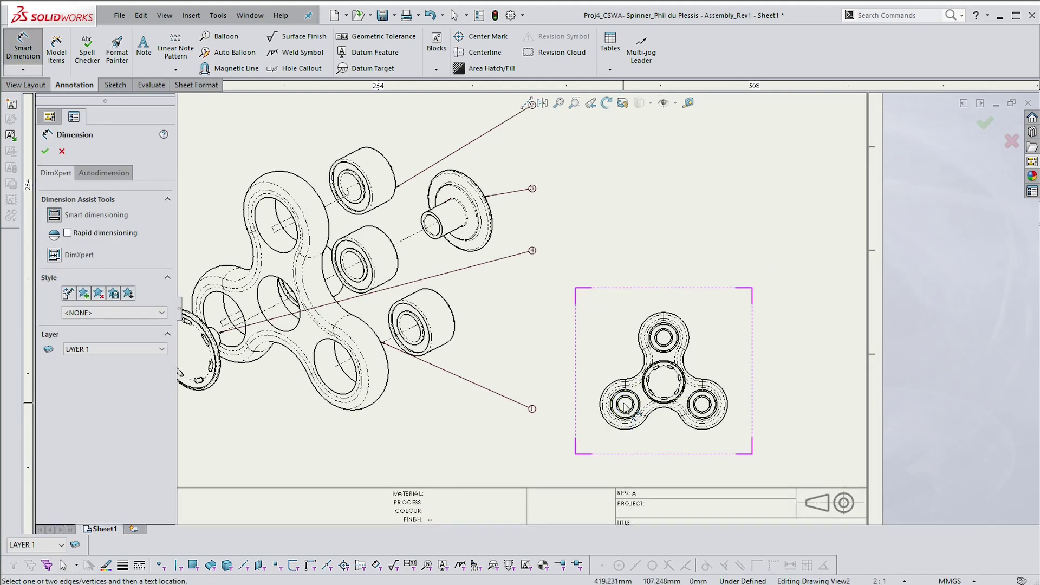
scroll(764, 384, down, 1)
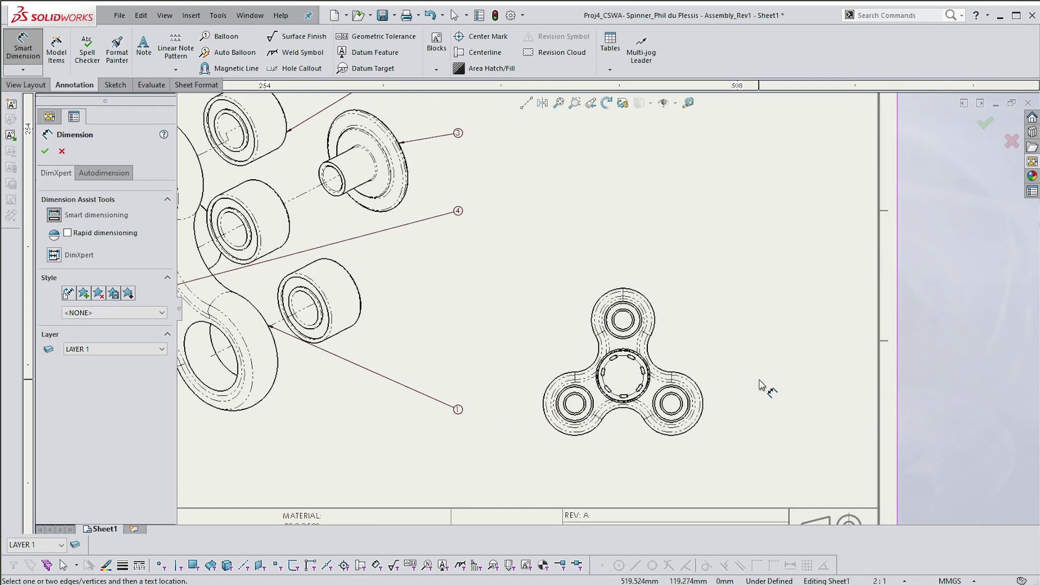
click(545, 408)
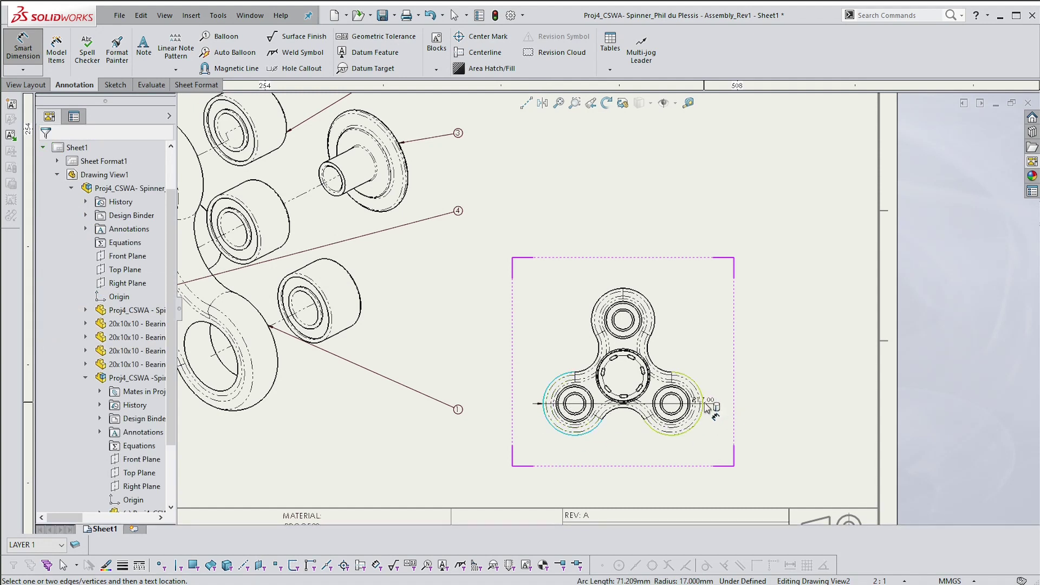
click(705, 407)
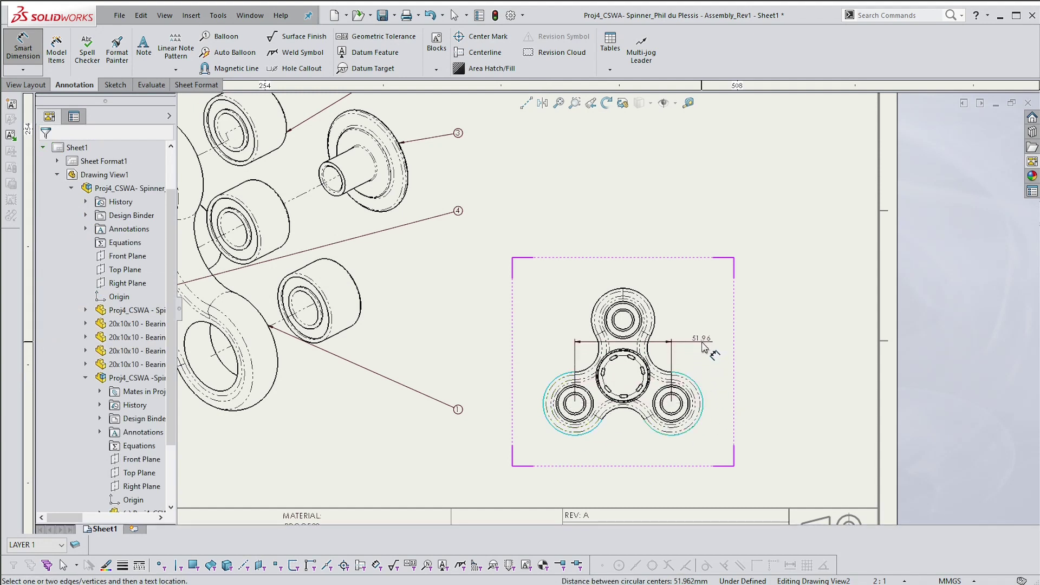
click(642, 268)
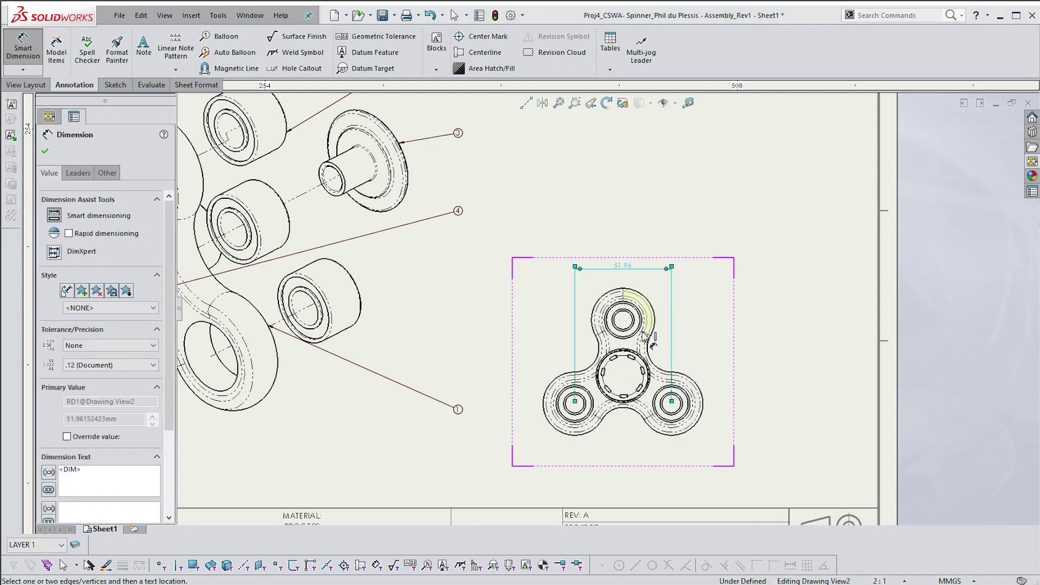
key(Escape)
scroll(563, 428, down, 2)
scroll(581, 416, down, 2)
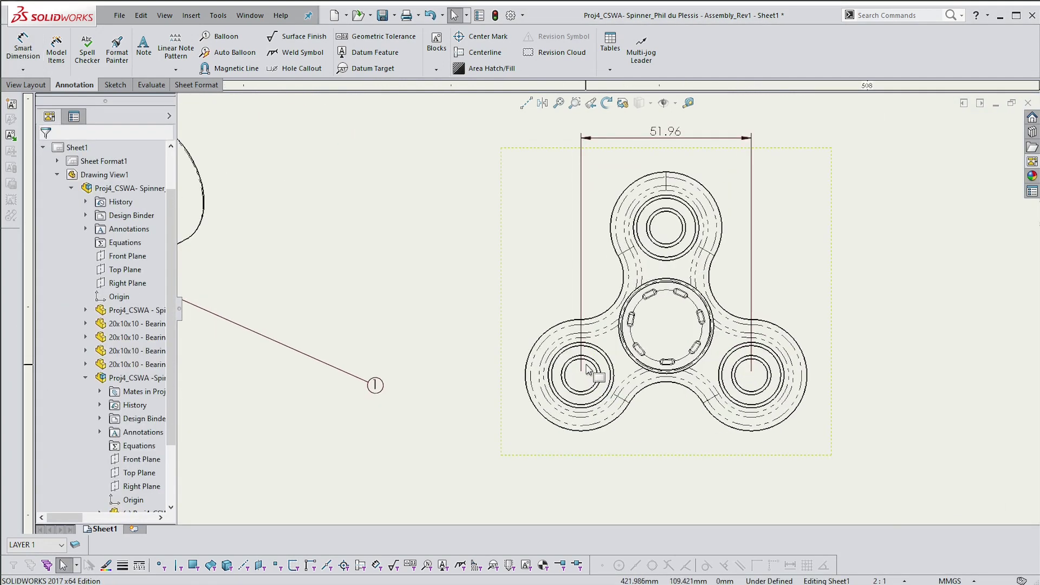
- Drag the dimension's extension lines to the outer edges so it reads 85.96
click(581, 298)
drag(582, 374, 525, 374)
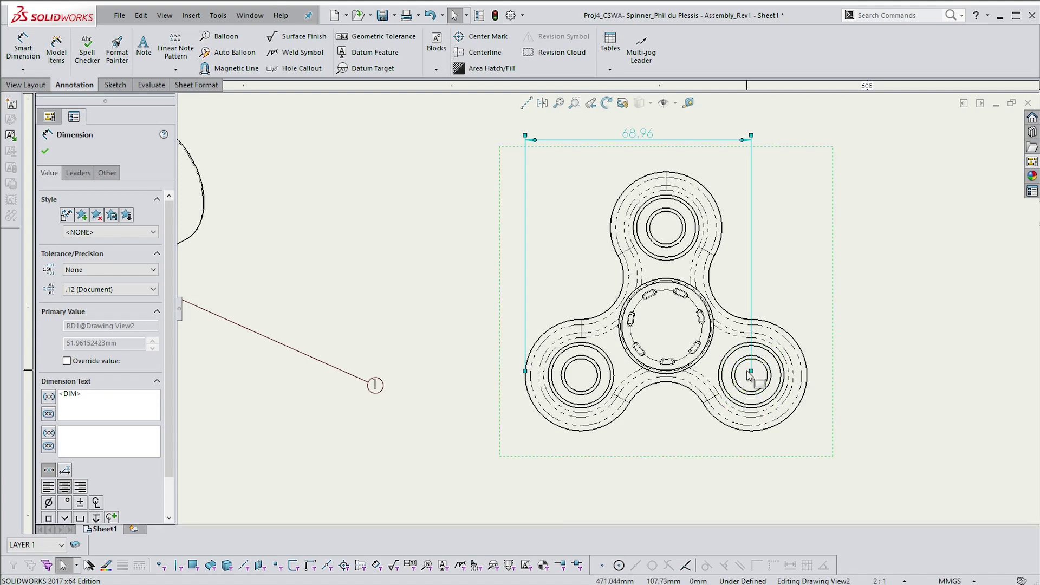
drag(751, 371, 807, 377)
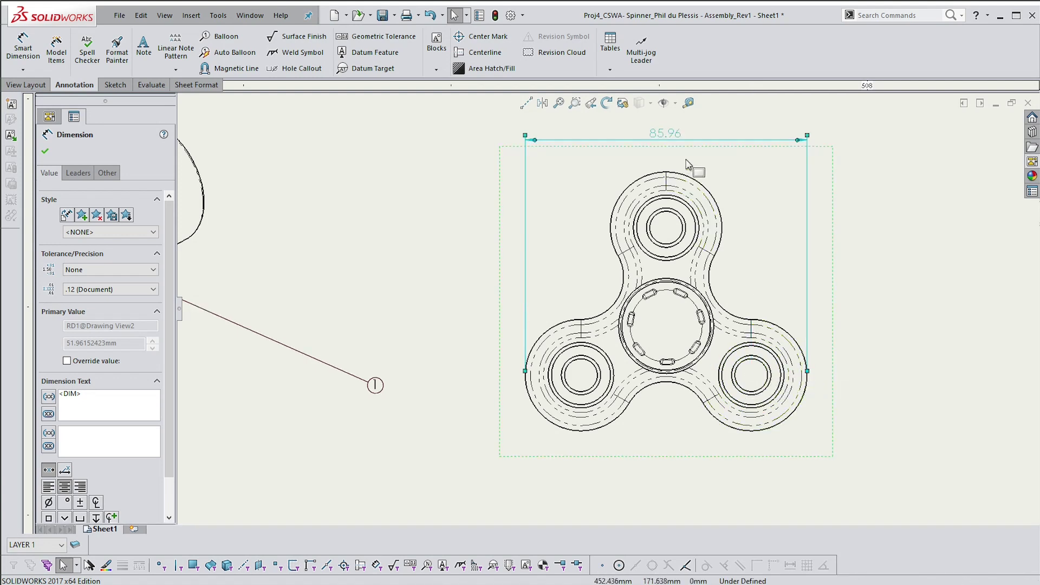
click(891, 263)
right_click(896, 271)
key(Escape)
- Add the 79.00 overall height dimension from the top lobe to the lower-right lobe
right_drag(888, 182, 889, 142)
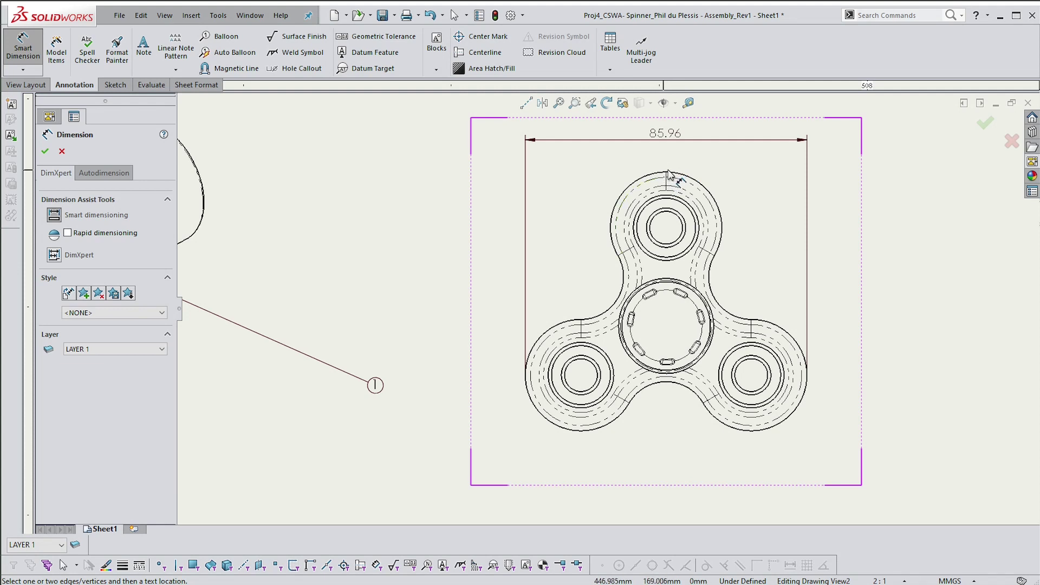
click(670, 174)
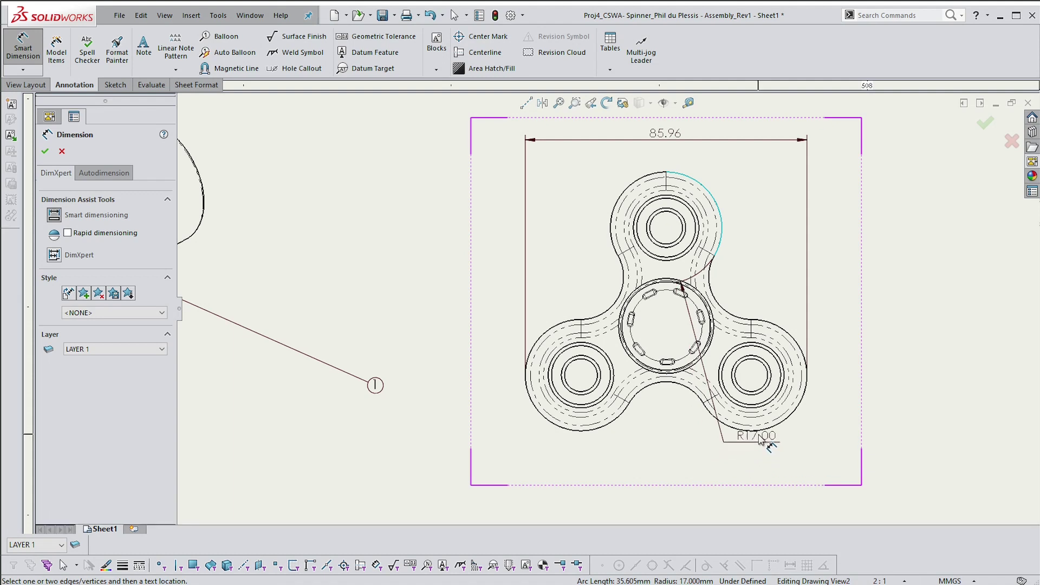
click(750, 435)
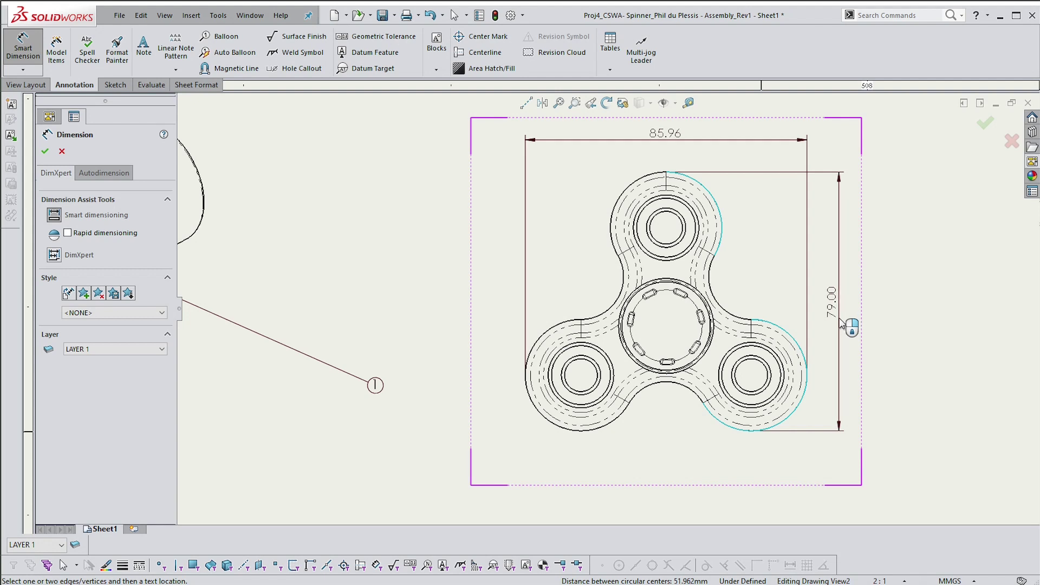
click(839, 316)
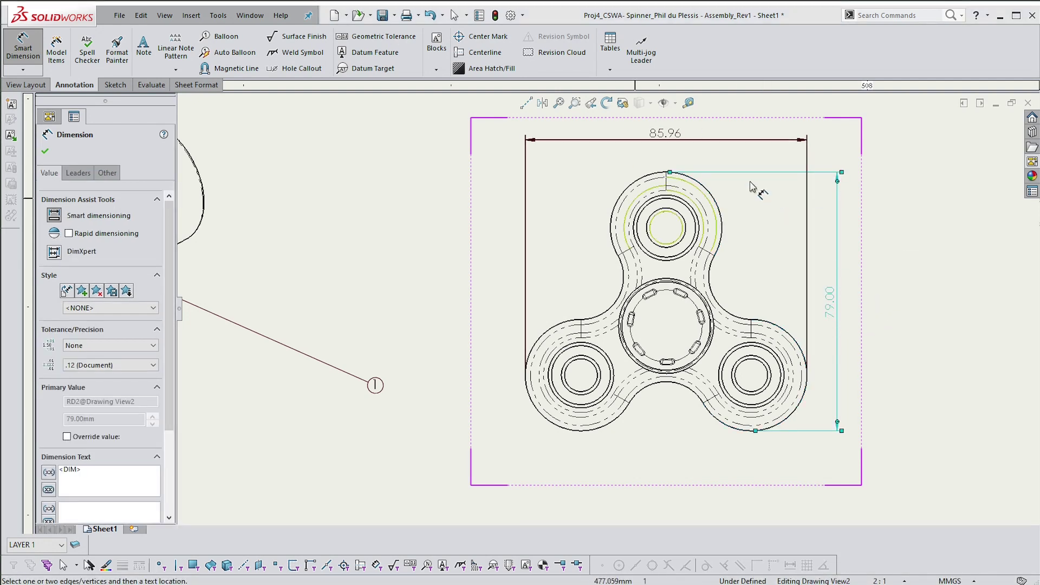
key(z)
key(Escape)
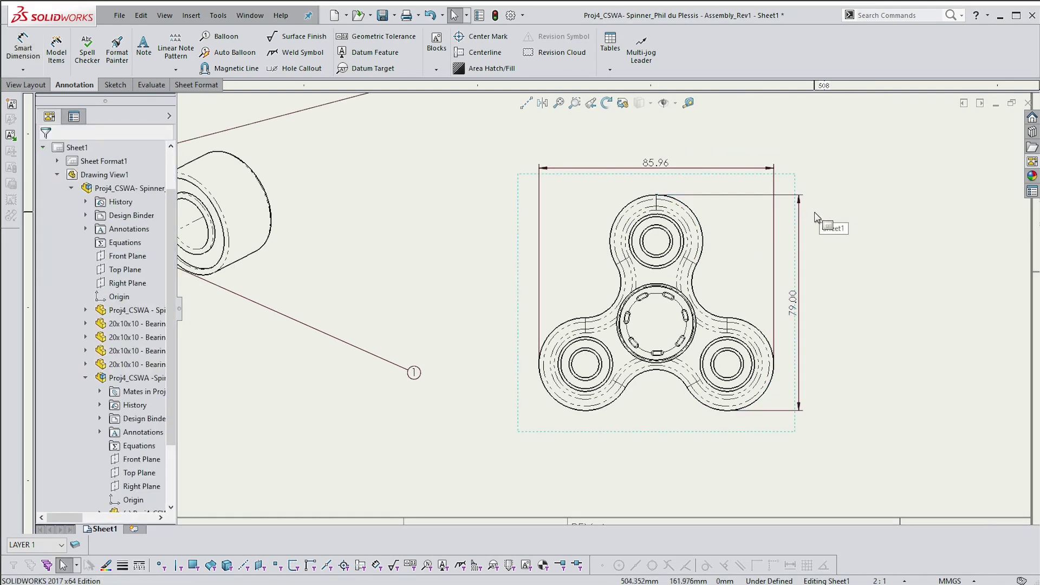
- Project a side view from Drawing View2 and place it to the right of the top view
click(795, 180)
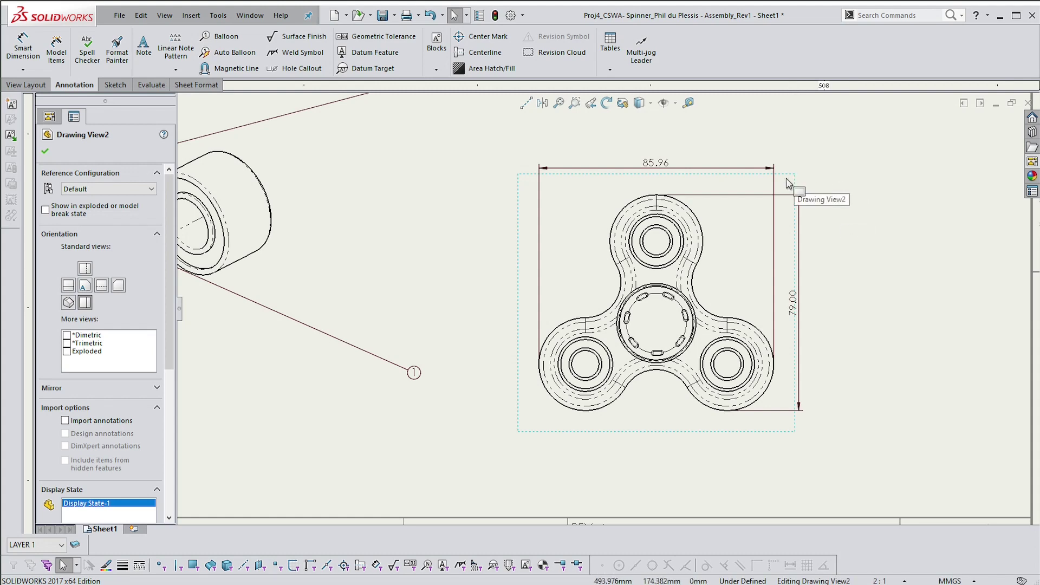
click(807, 181)
key(f)
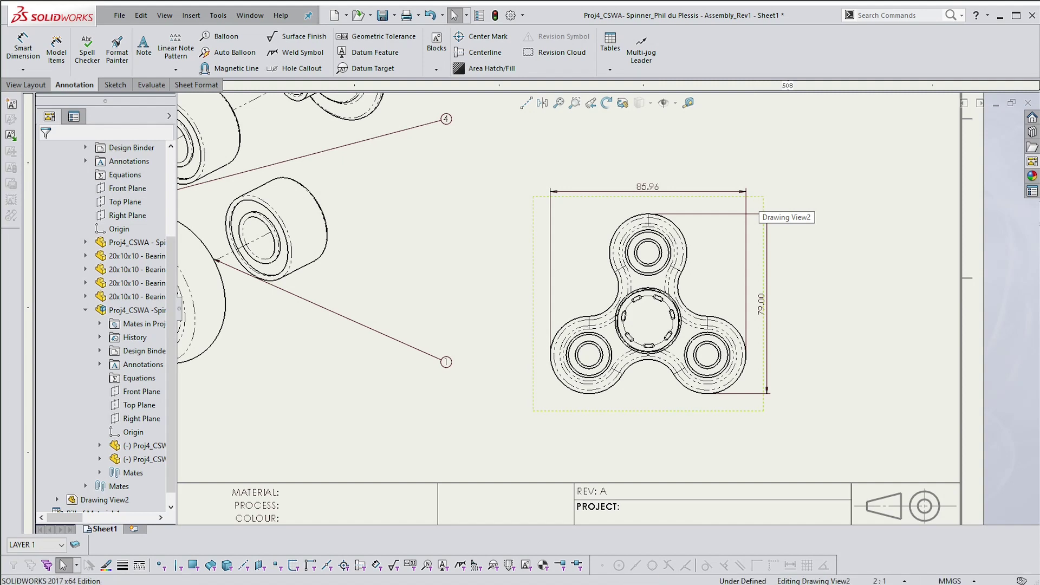
click(763, 213)
click(836, 104)
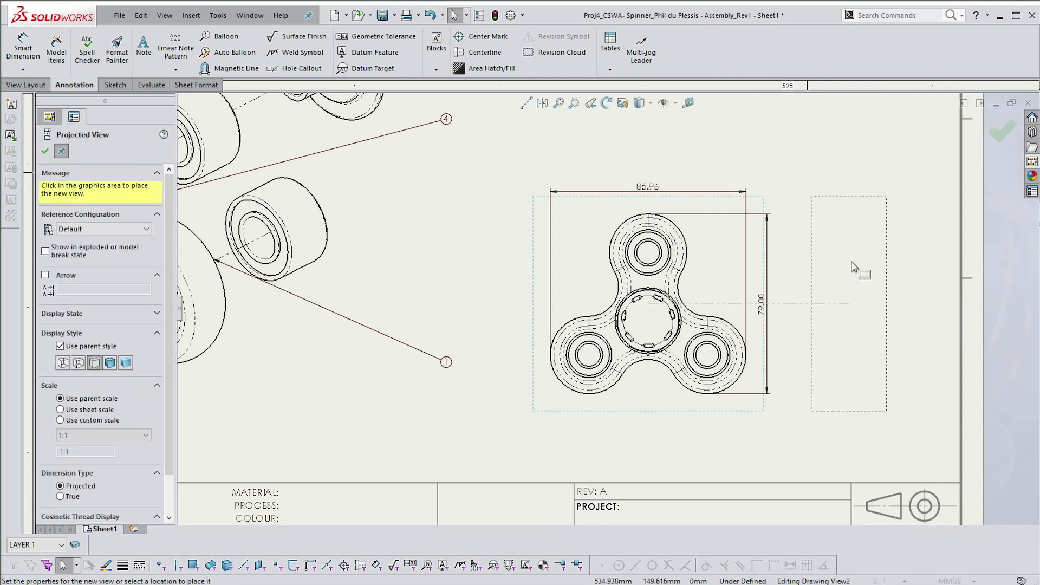
click(852, 297)
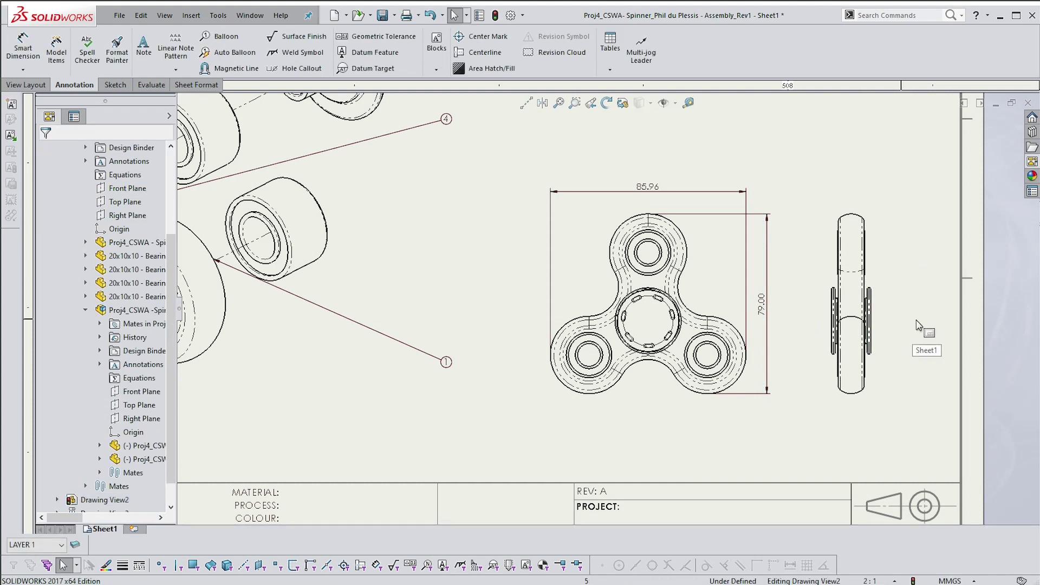
right_drag(917, 330, 917, 271)
- Dimension the side view's outer edges with the 17.40 thickness, placed below it
click(833, 335)
click(873, 334)
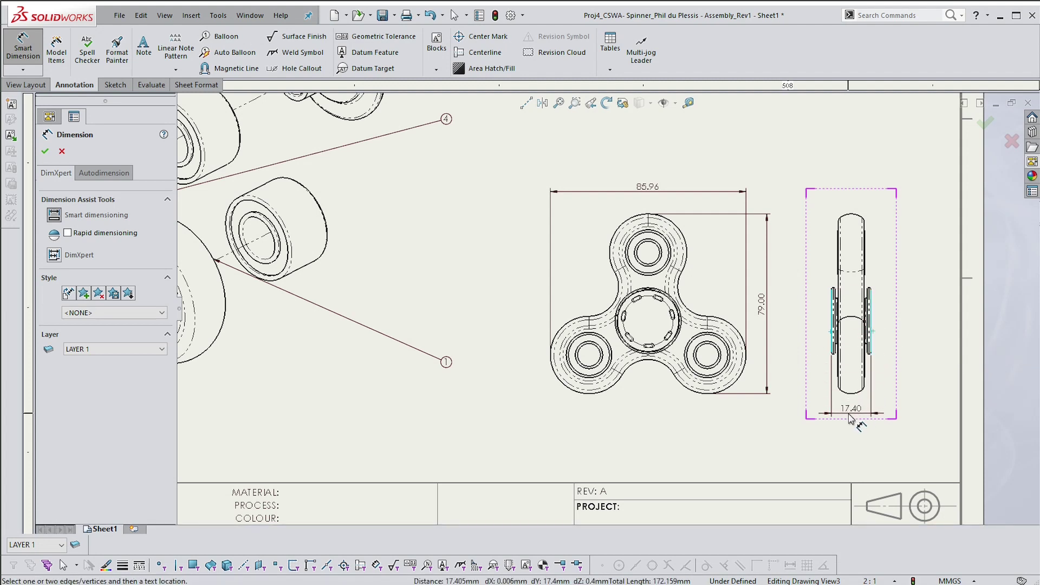
click(852, 419)
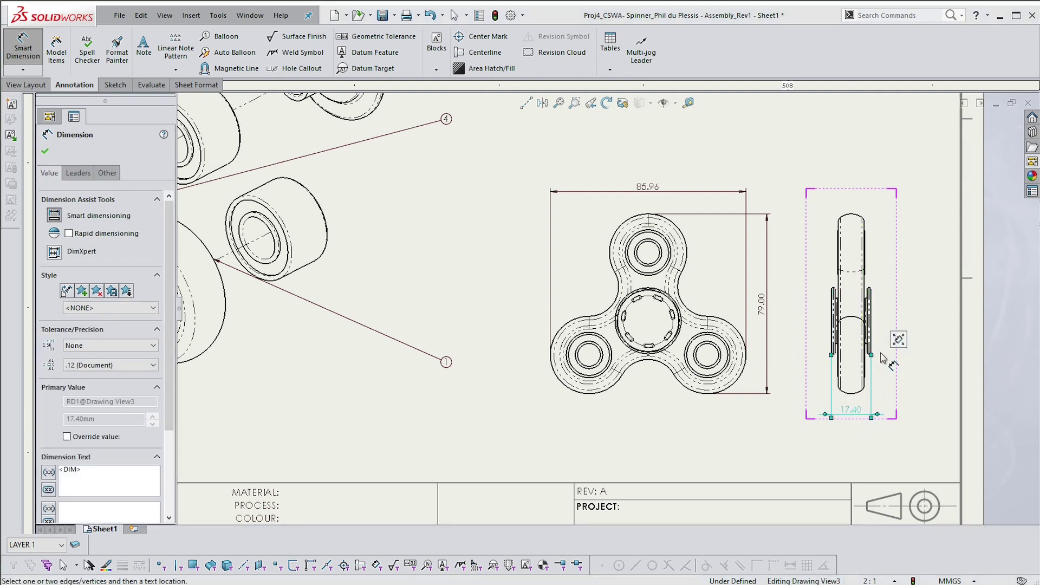
key(Escape)
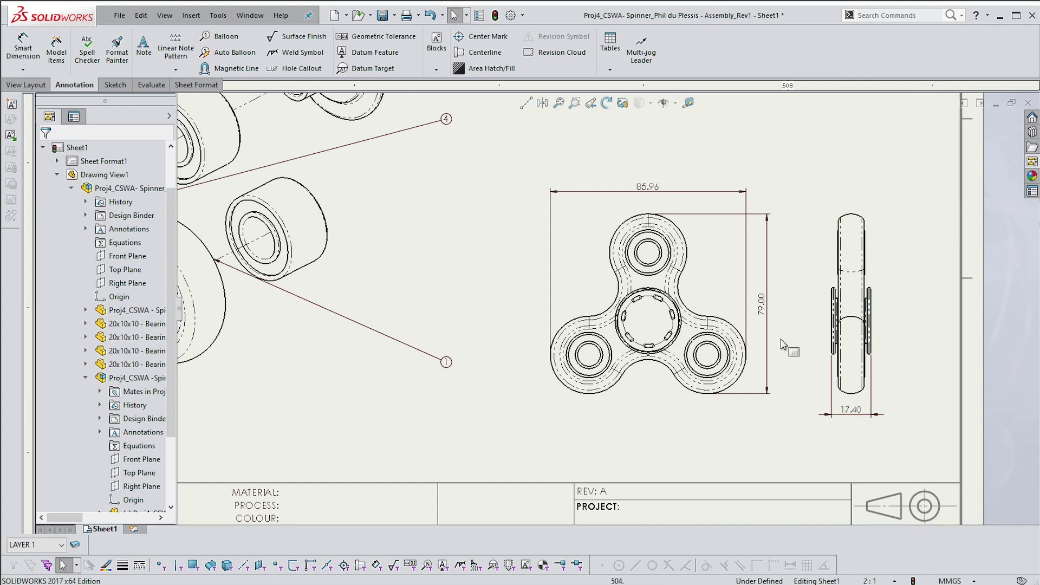
- Zoom out to the whole sheet and drag Drawing View1 up and to the left
key(z)
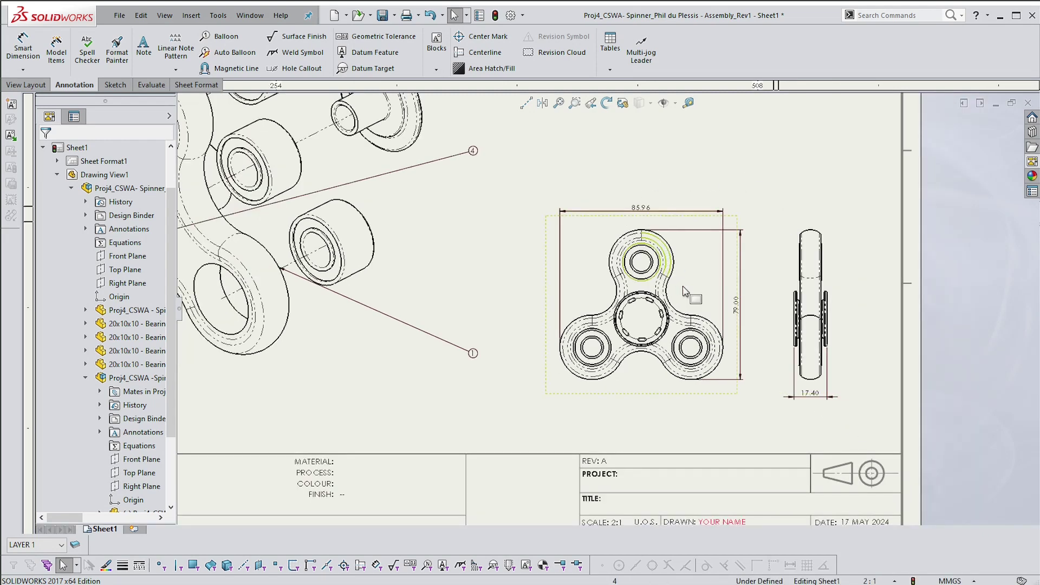
key(z)
key(z)
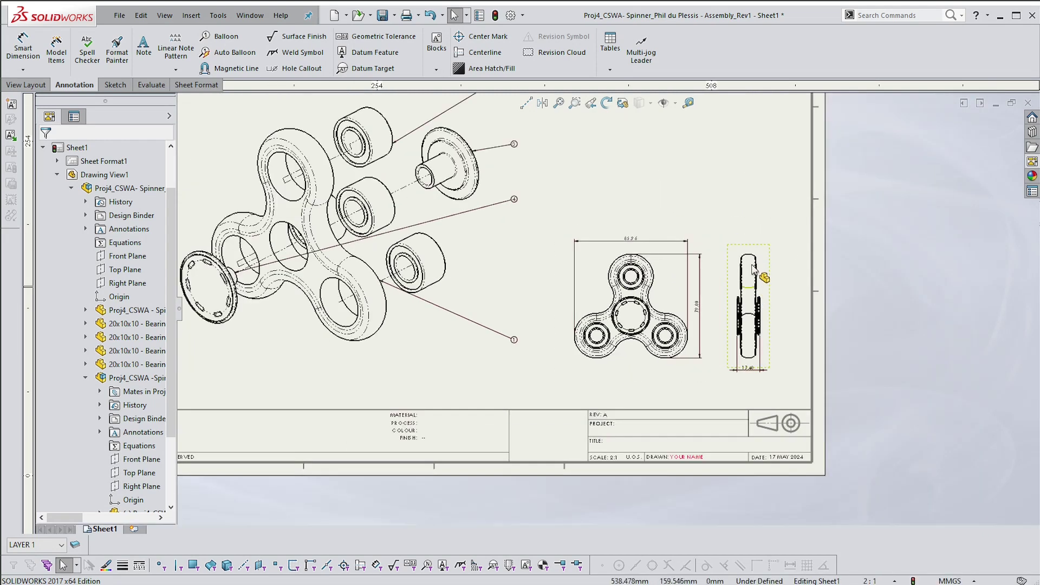
key(z)
key(z)
drag(391, 182, 384, 162)
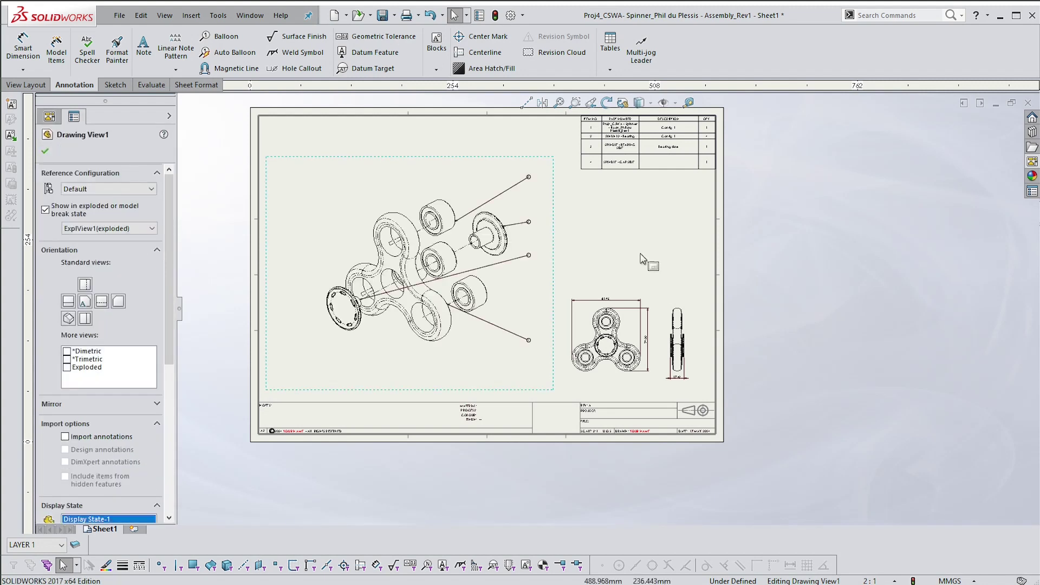